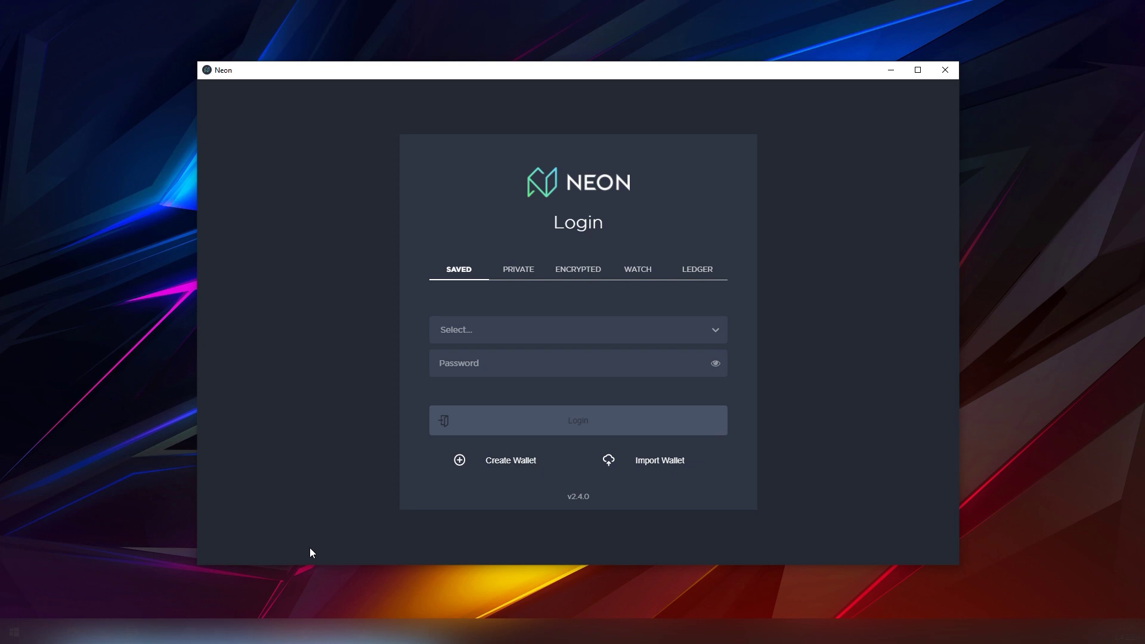
Step: Preview the private key, encrypted key, watch-only and Ledger login modes, then return to saved wallet
click(490, 331)
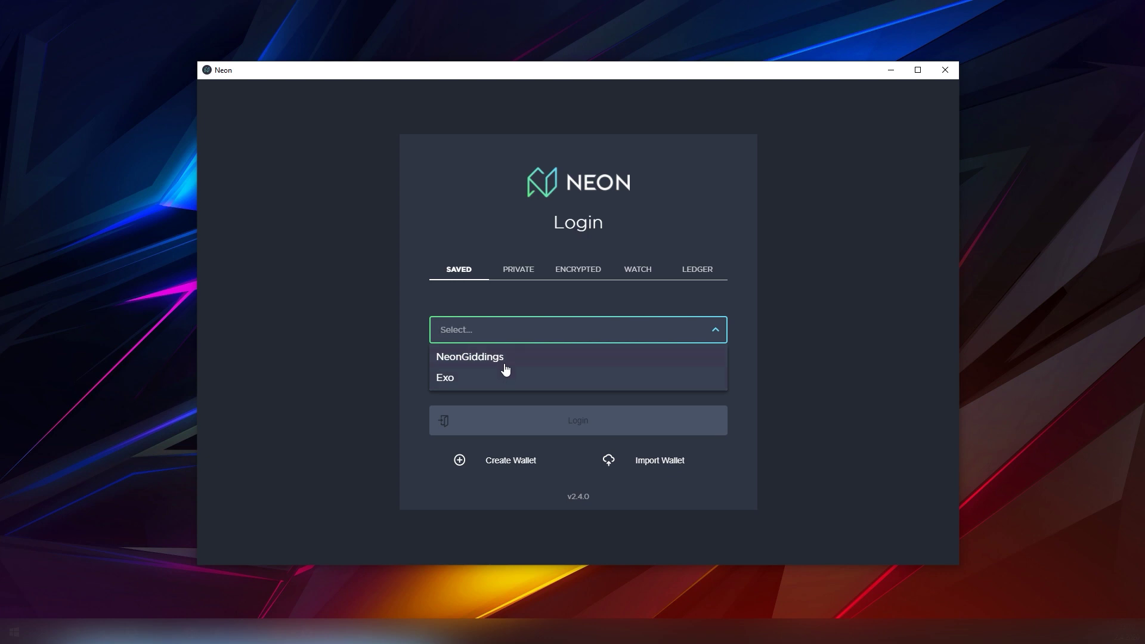
click(507, 272)
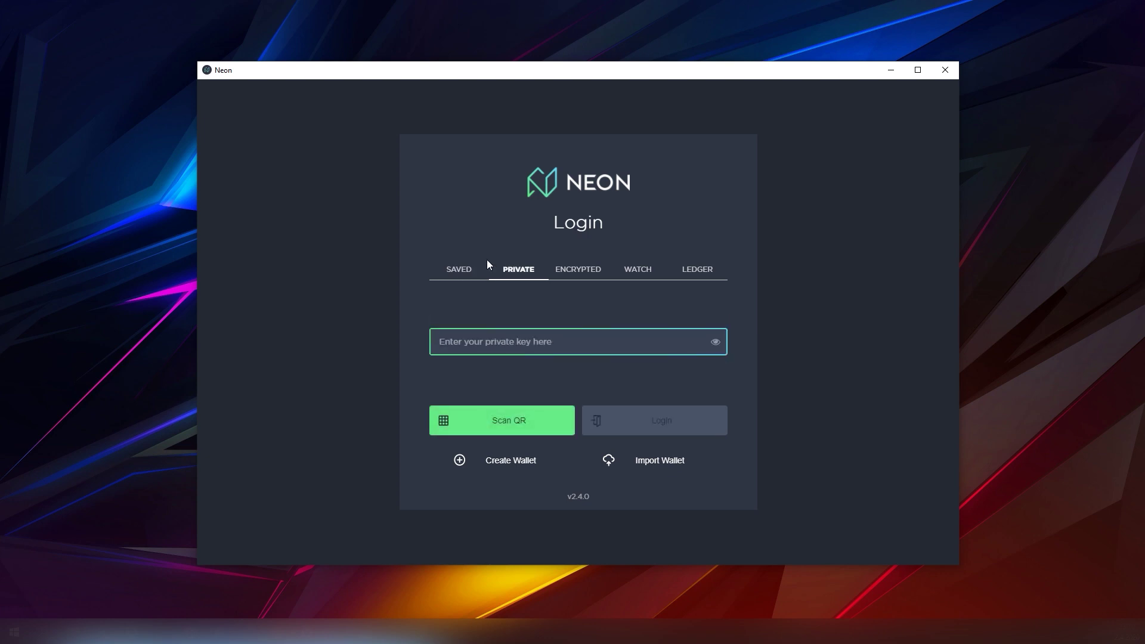
click(566, 275)
click(641, 276)
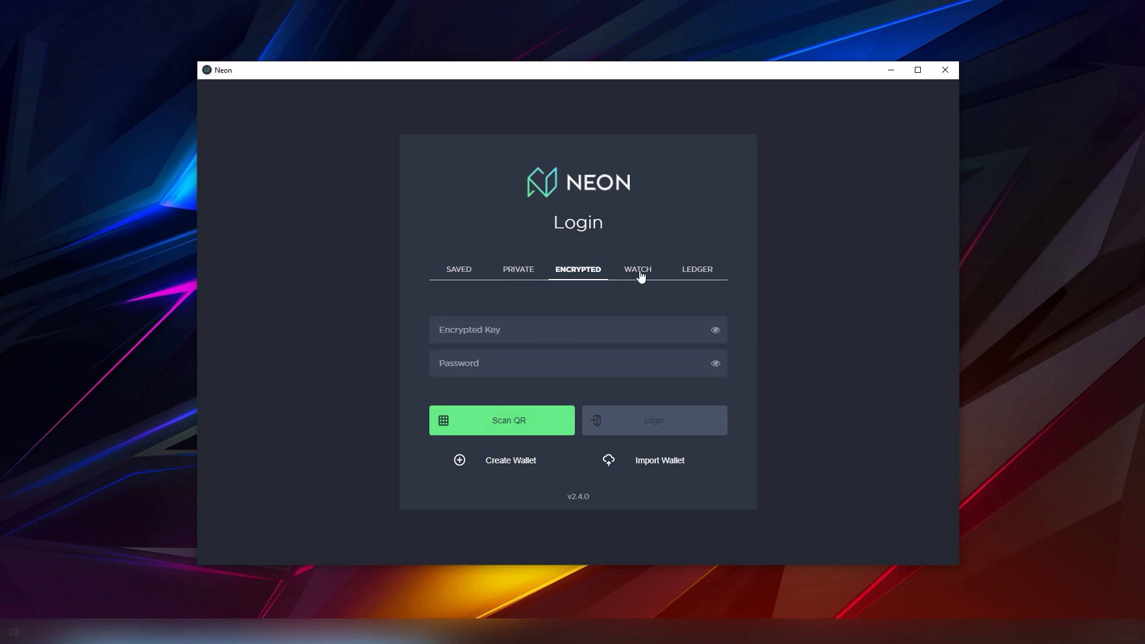
click(681, 276)
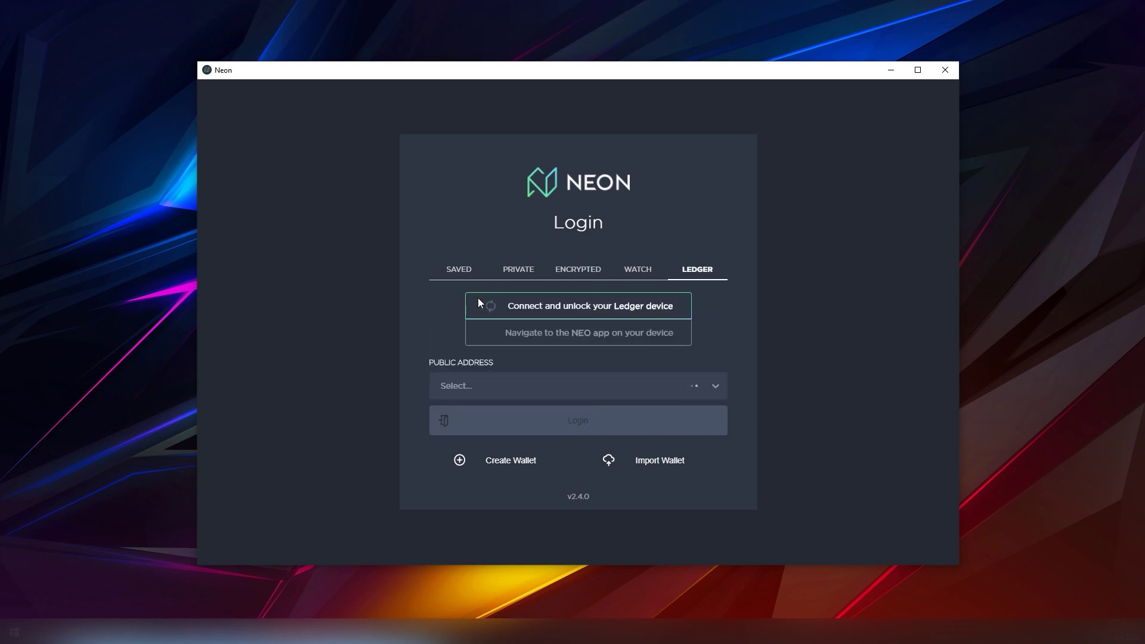
click(455, 273)
Step: Log in to the saved Exo wallet with its password
click(493, 335)
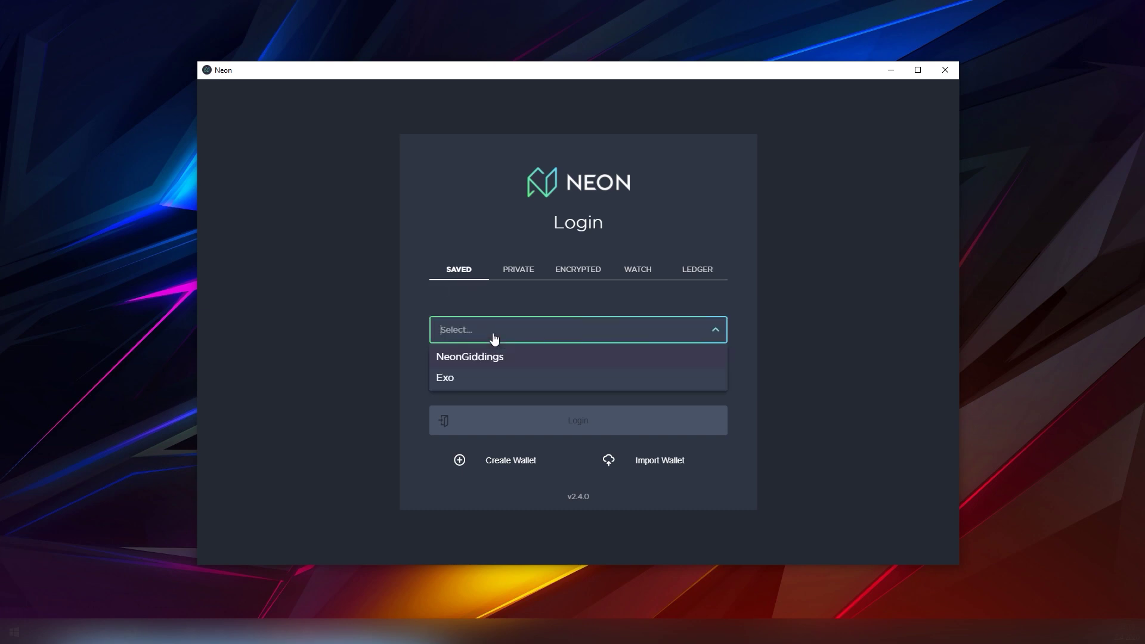
click(501, 378)
click(510, 358)
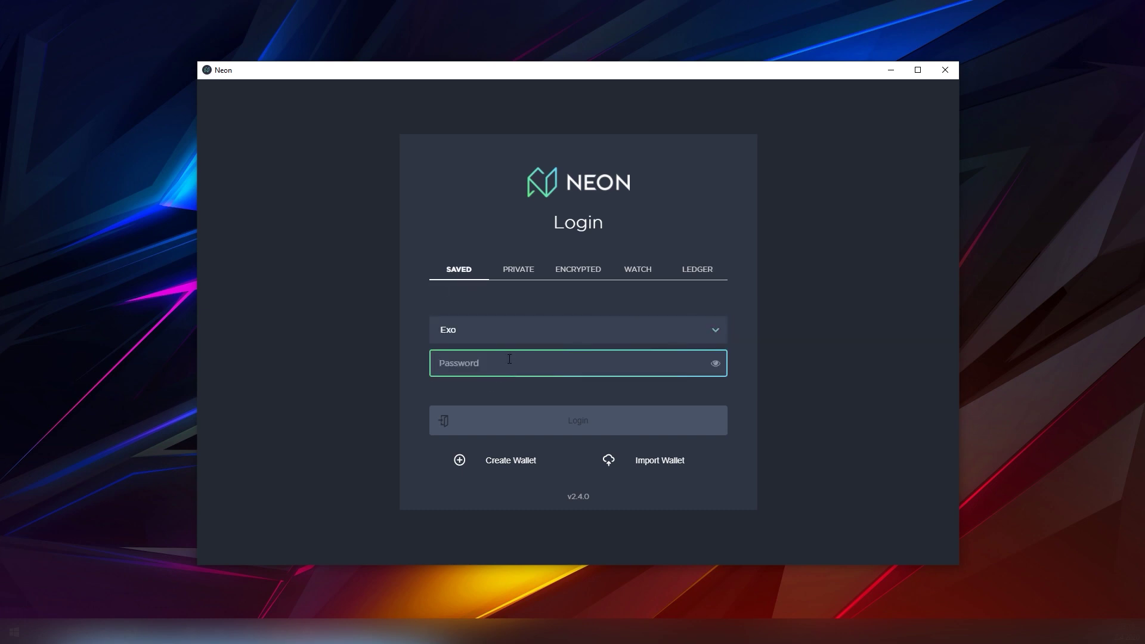
text(******)
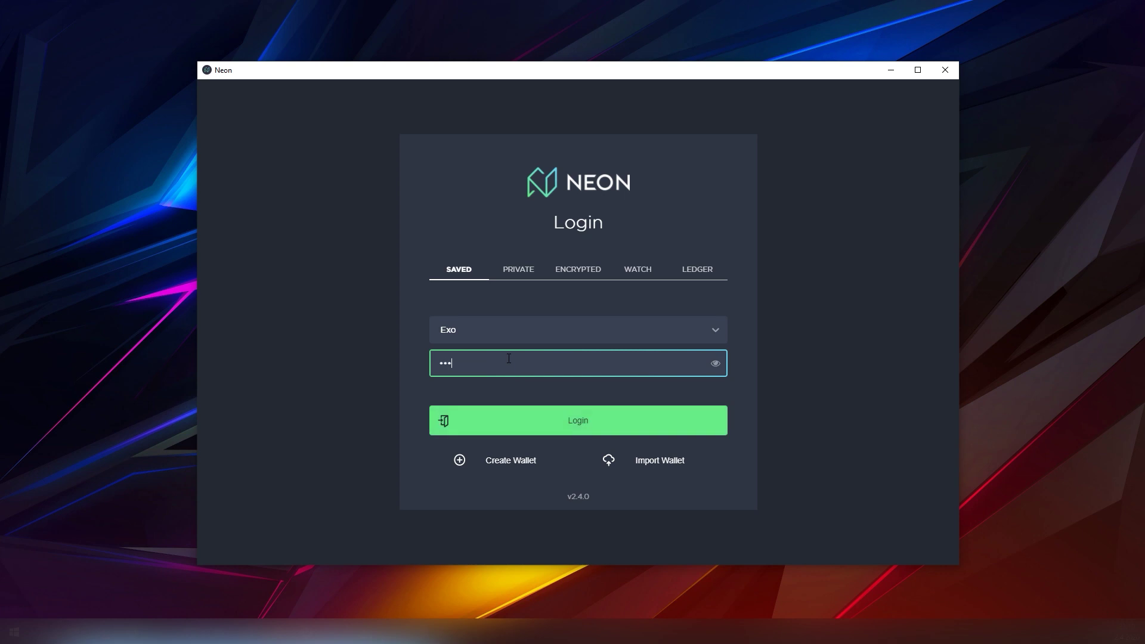
key(Return)
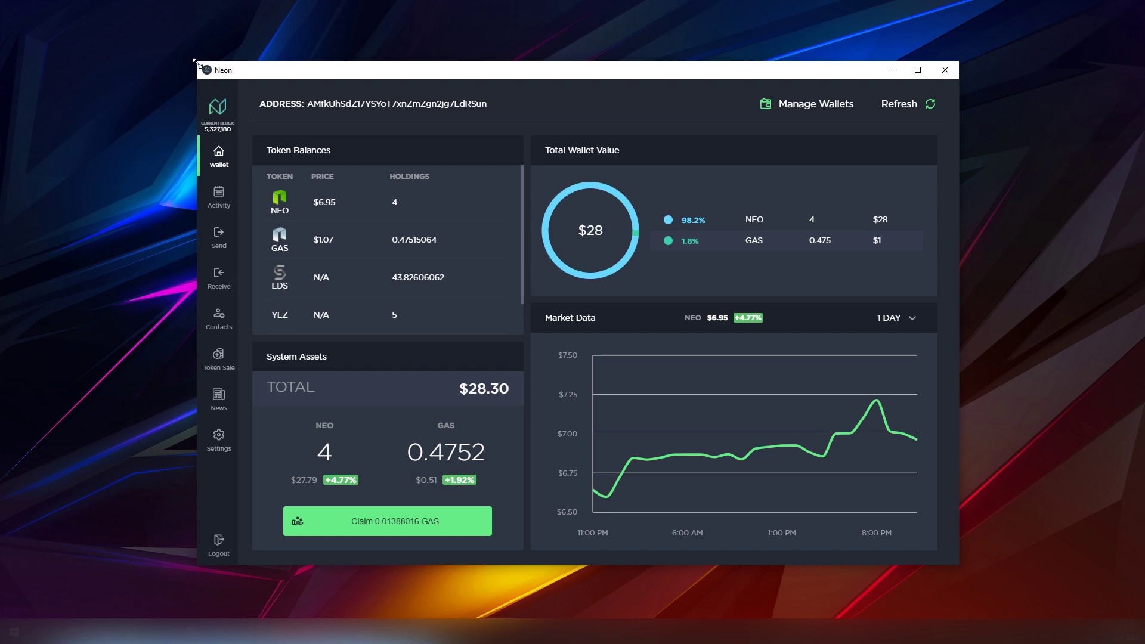
Step: Enlarge the window and set the market chart range to 1 WEEK, then 1 MONTH
drag(198, 62, 104, 24)
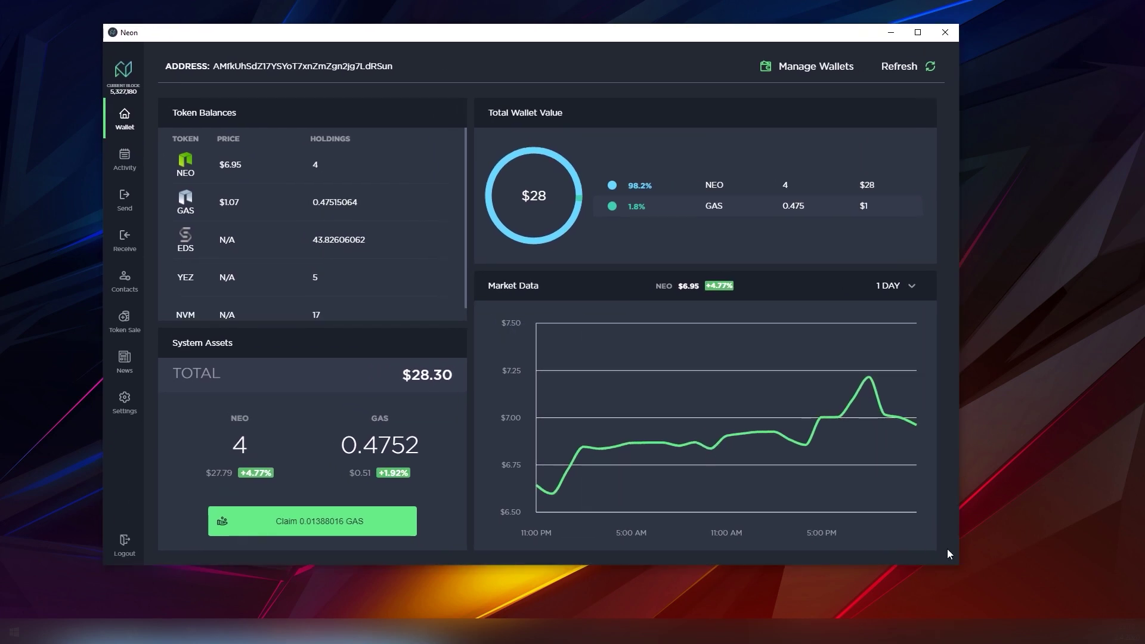
drag(958, 564, 1009, 592)
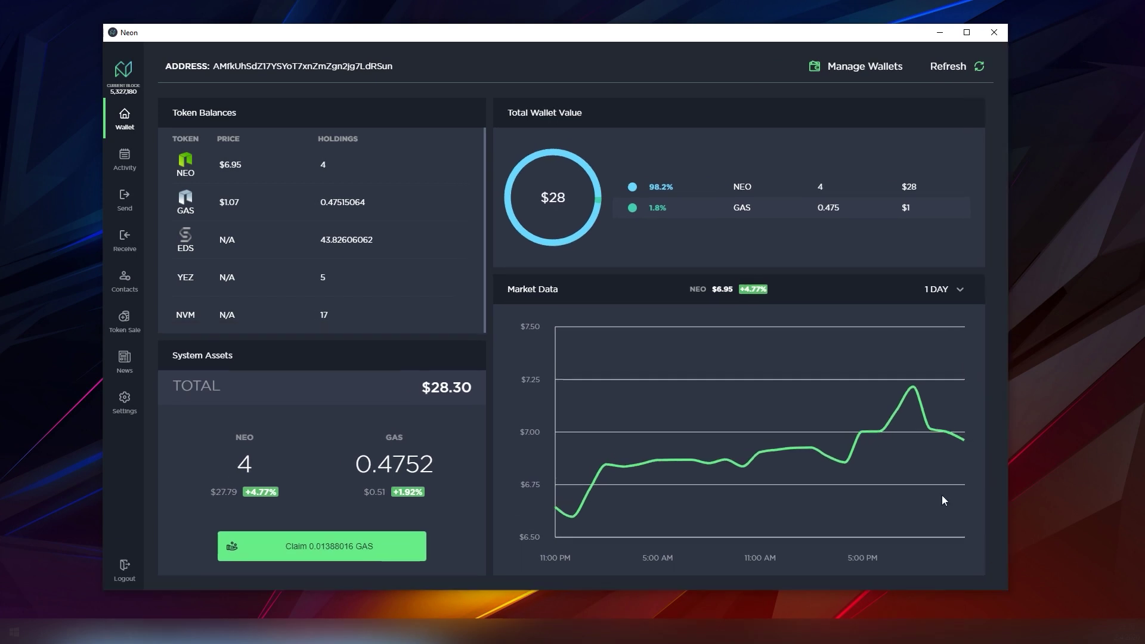
mouse_move(917, 407)
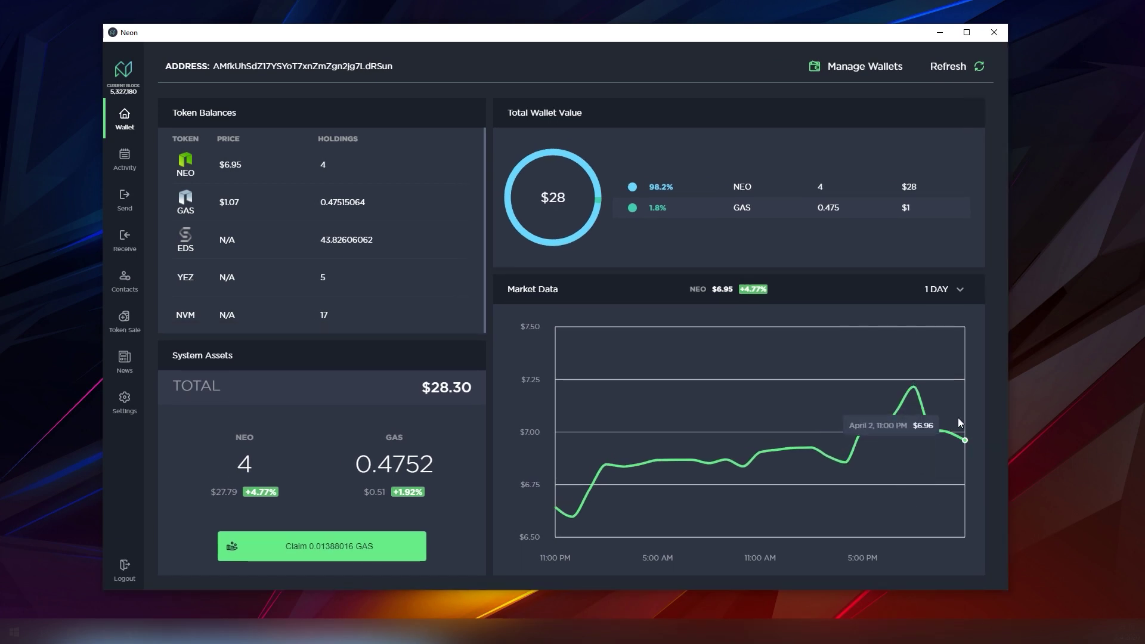
click(944, 291)
click(938, 332)
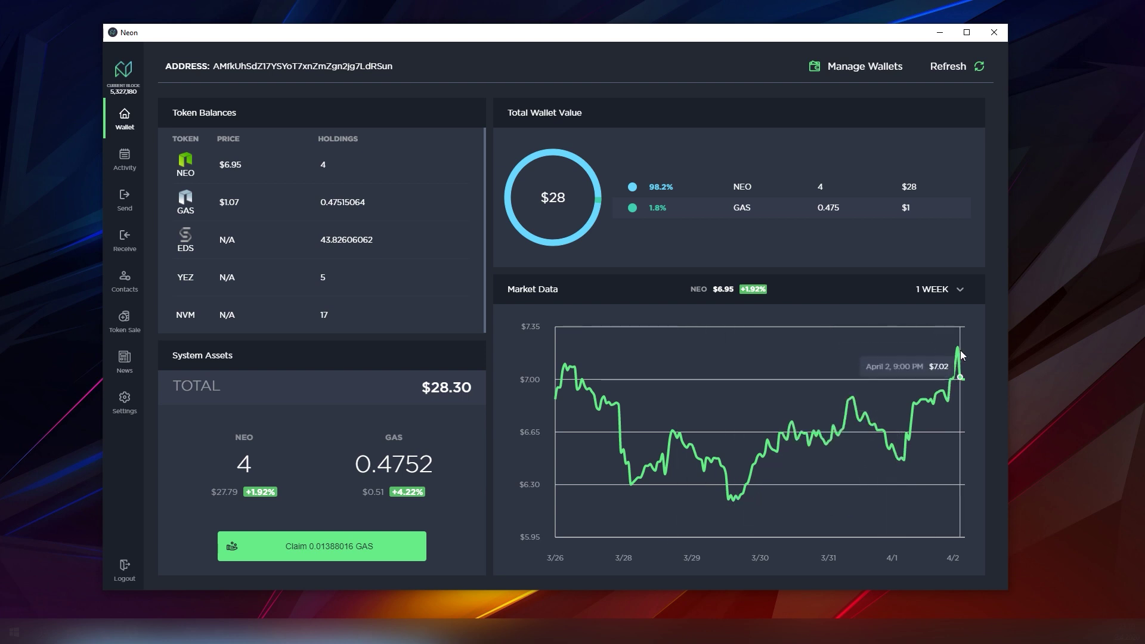
click(935, 292)
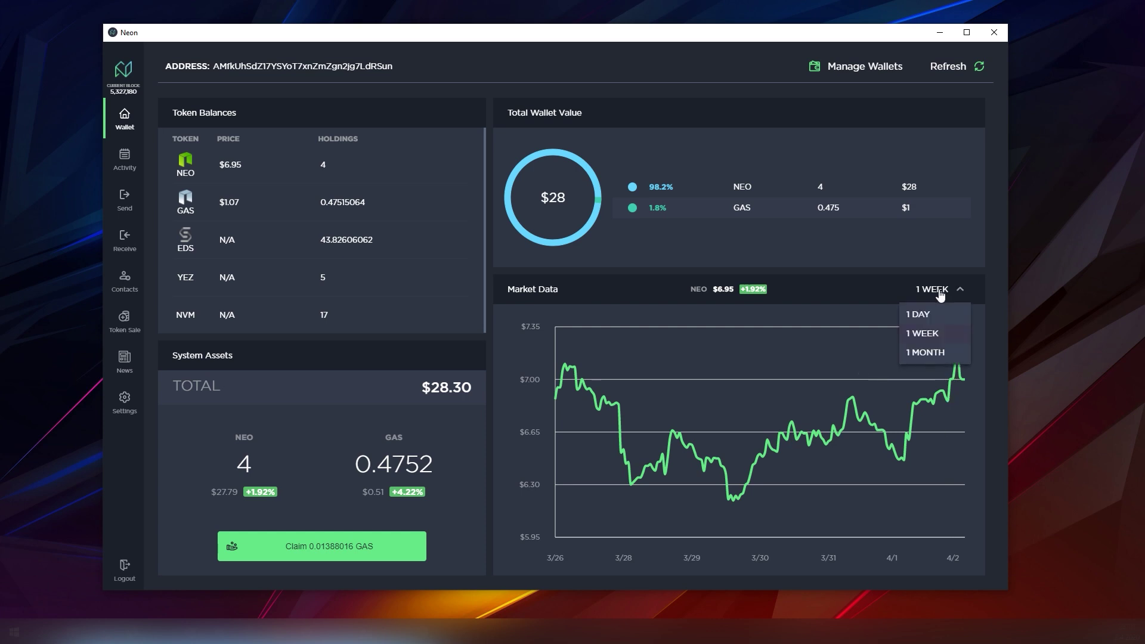
click(939, 351)
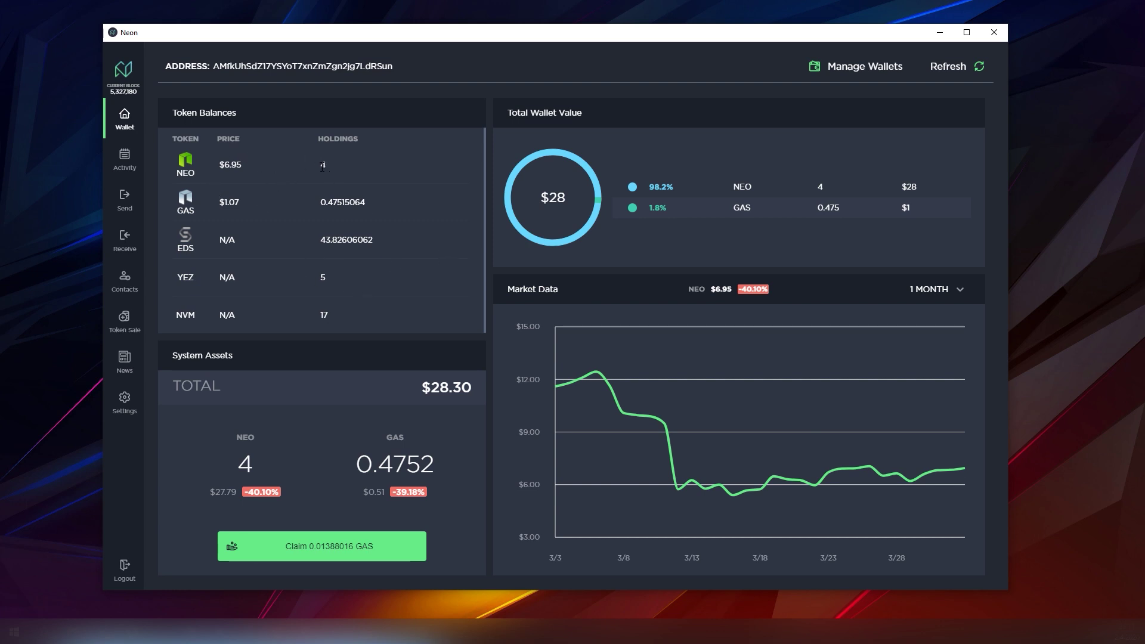
Step: Claim the pending 0.01388016 GAS and refresh the wallet's balances and prices
click(331, 544)
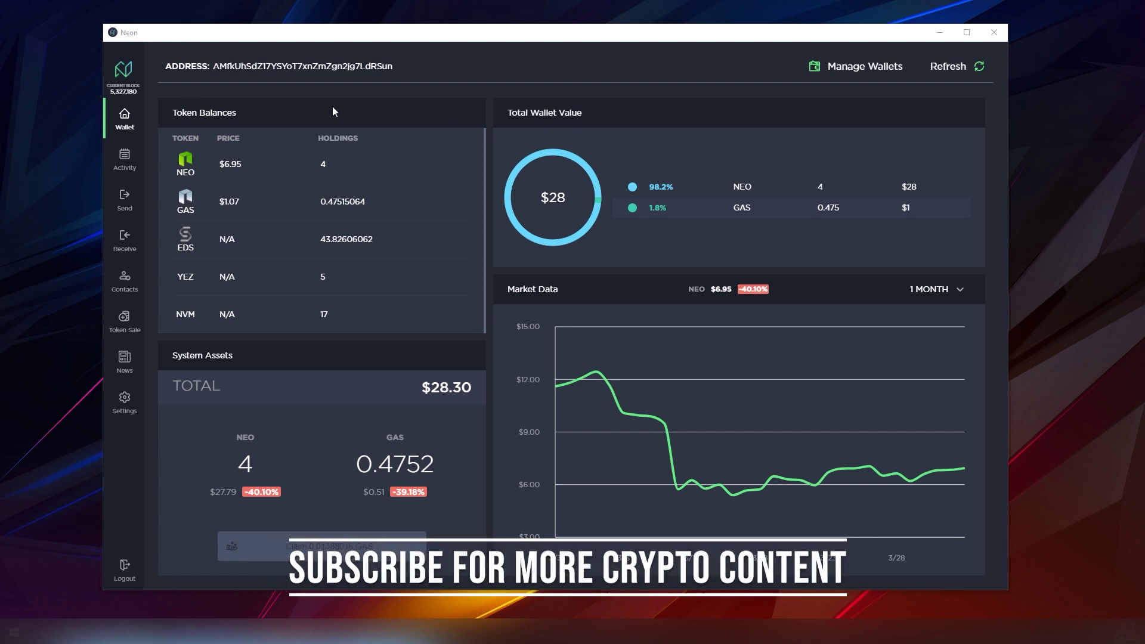
click(978, 66)
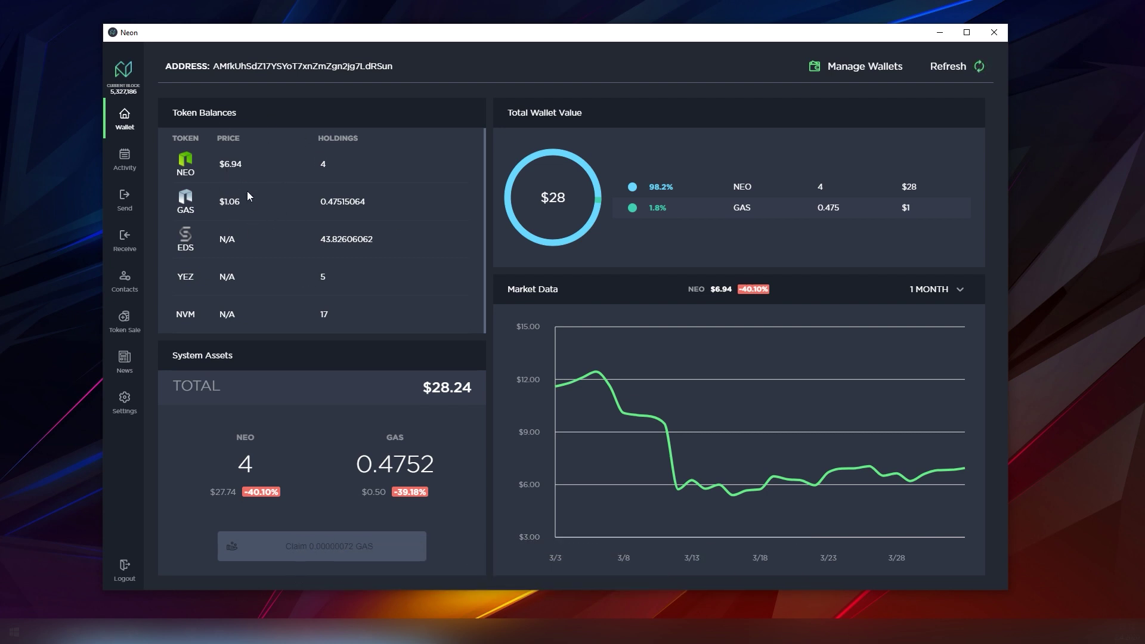
Step: Glance at Manage Wallets, then open the All Activity history and scroll through it
click(887, 73)
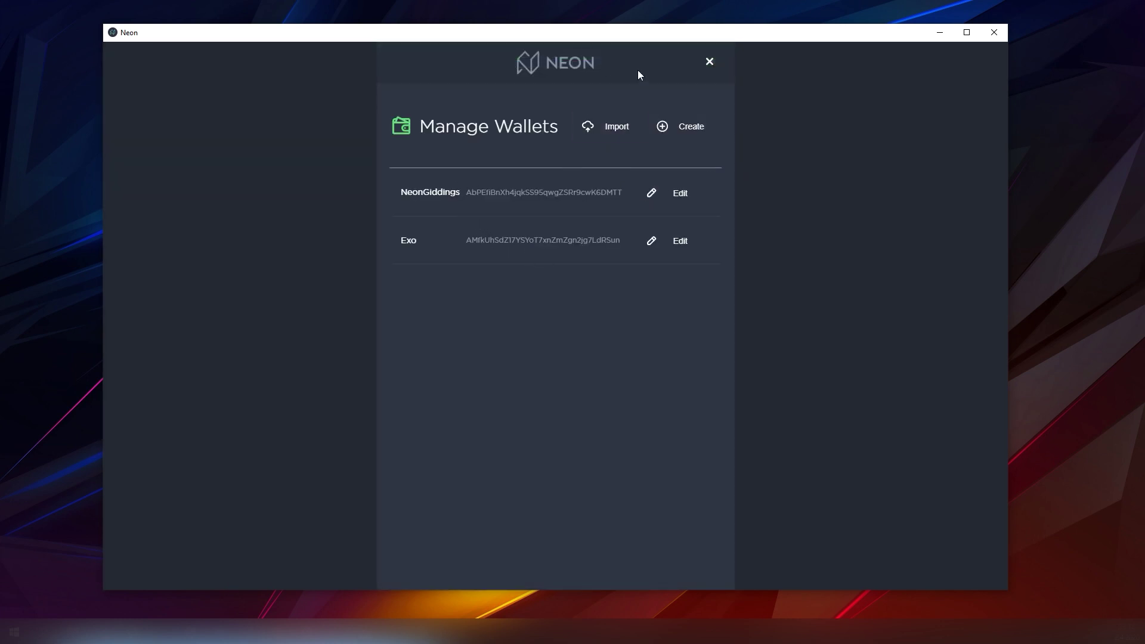
click(707, 64)
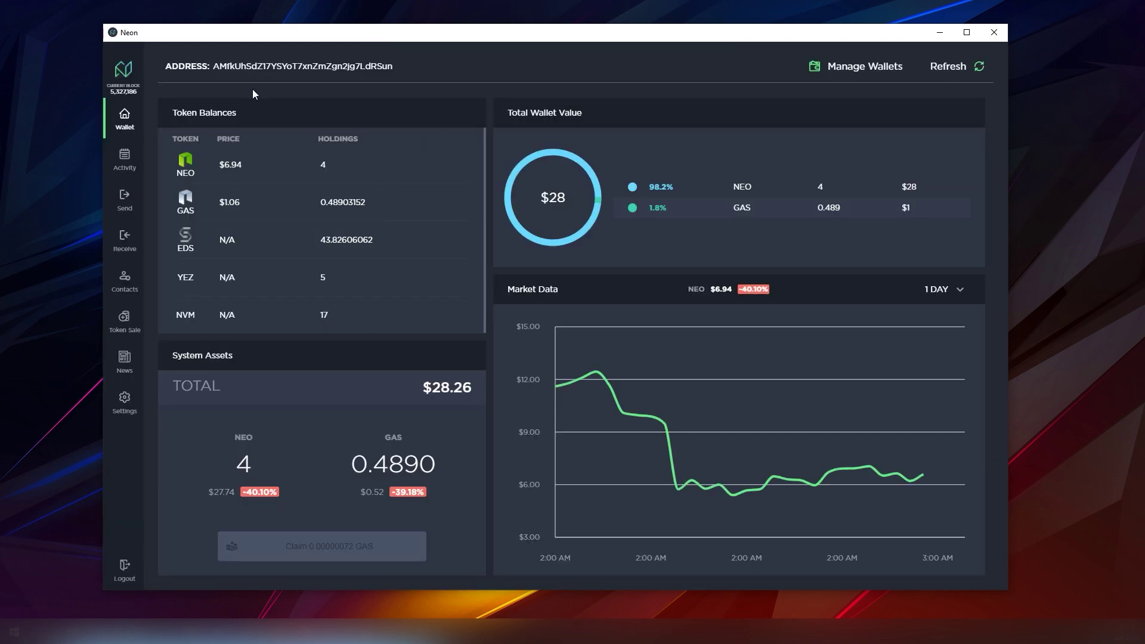
click(125, 161)
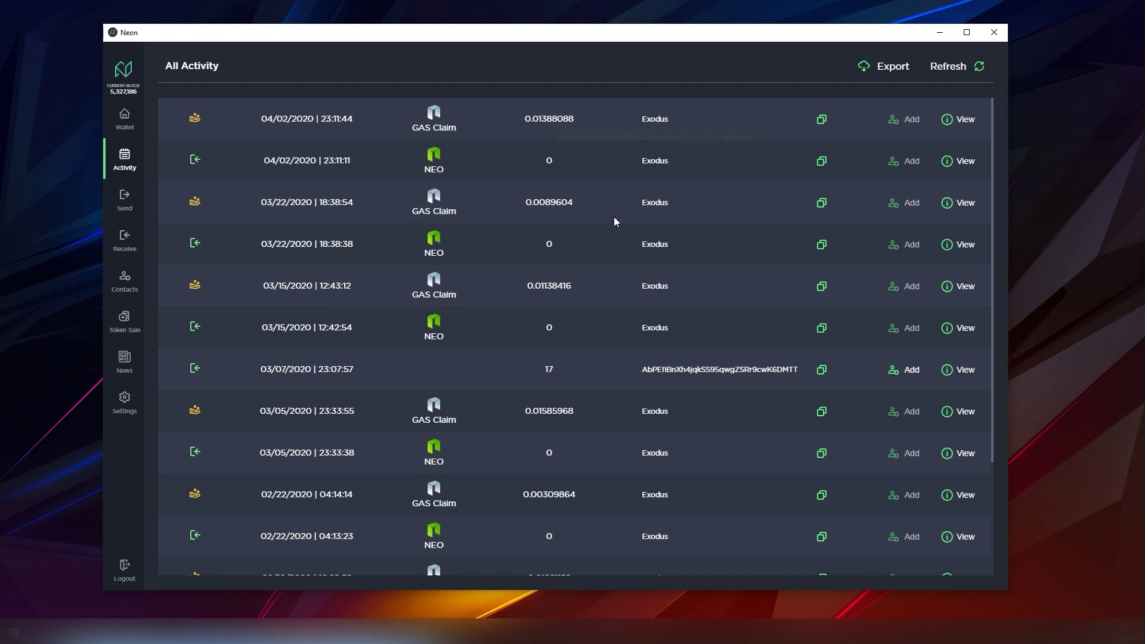
scroll(614, 217, down, 5)
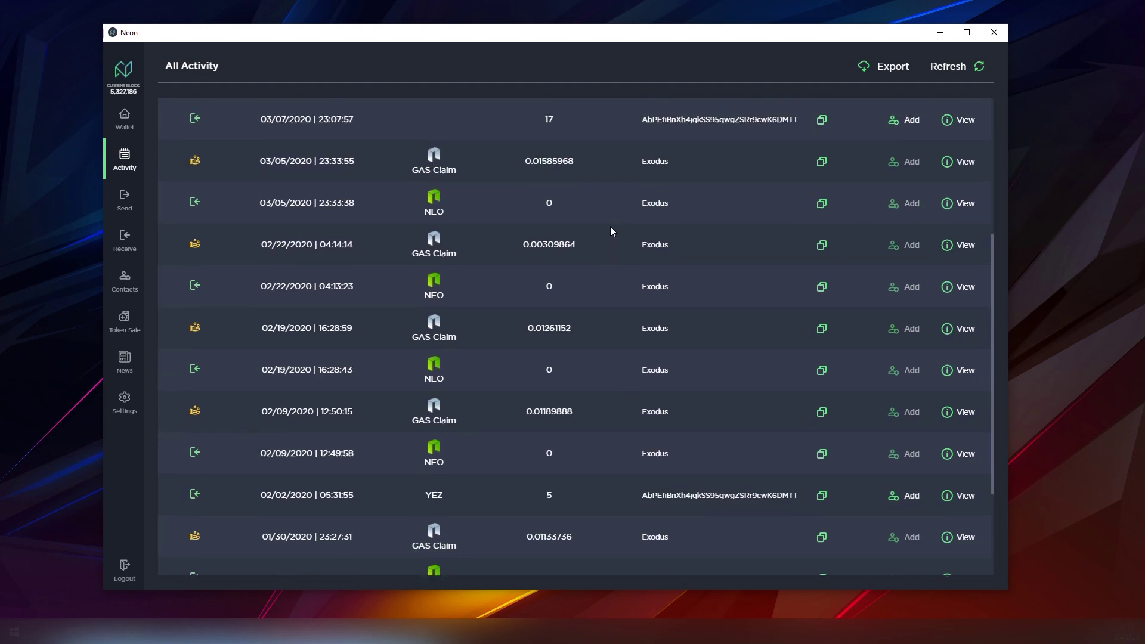
scroll(610, 228, up, 5)
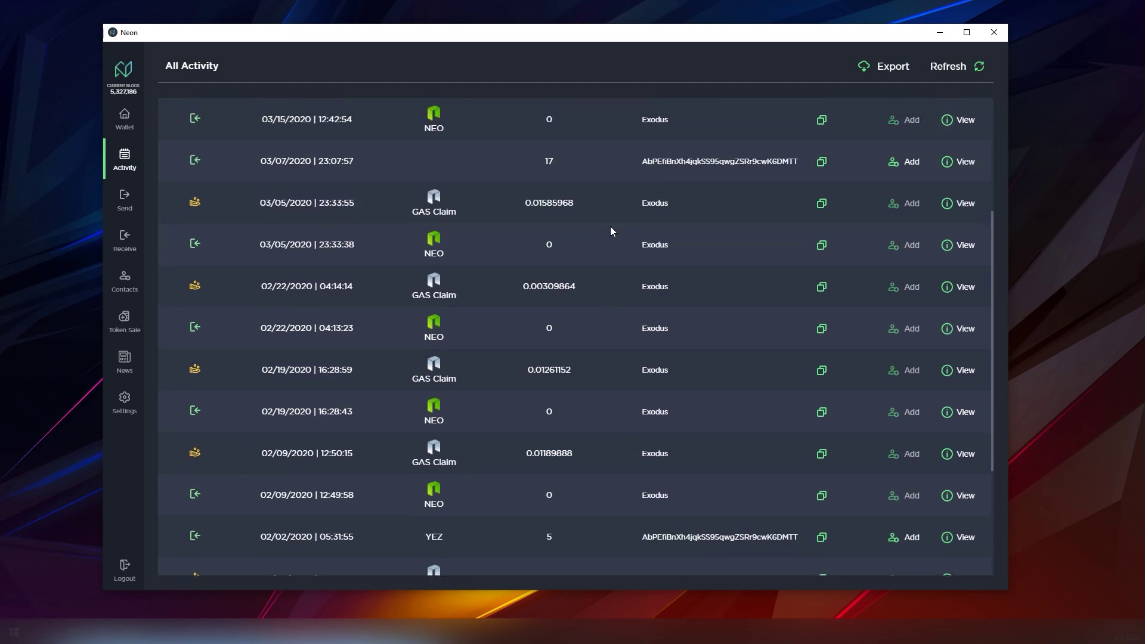
Step: Start a send of the full NEO balance to a saved contact
click(134, 202)
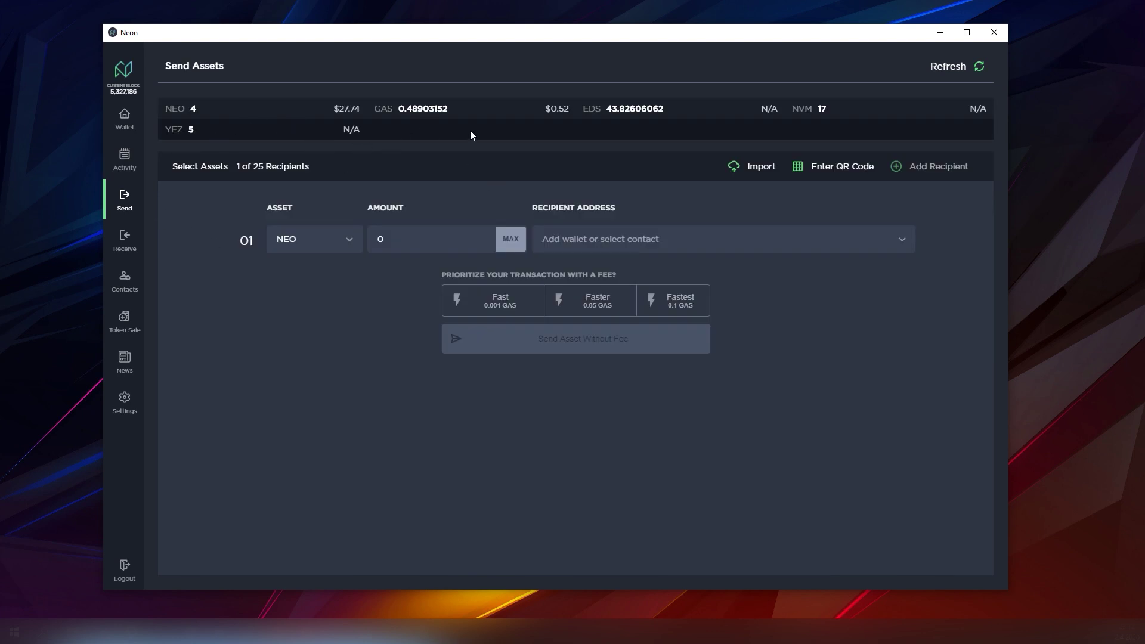
click(349, 239)
click(349, 241)
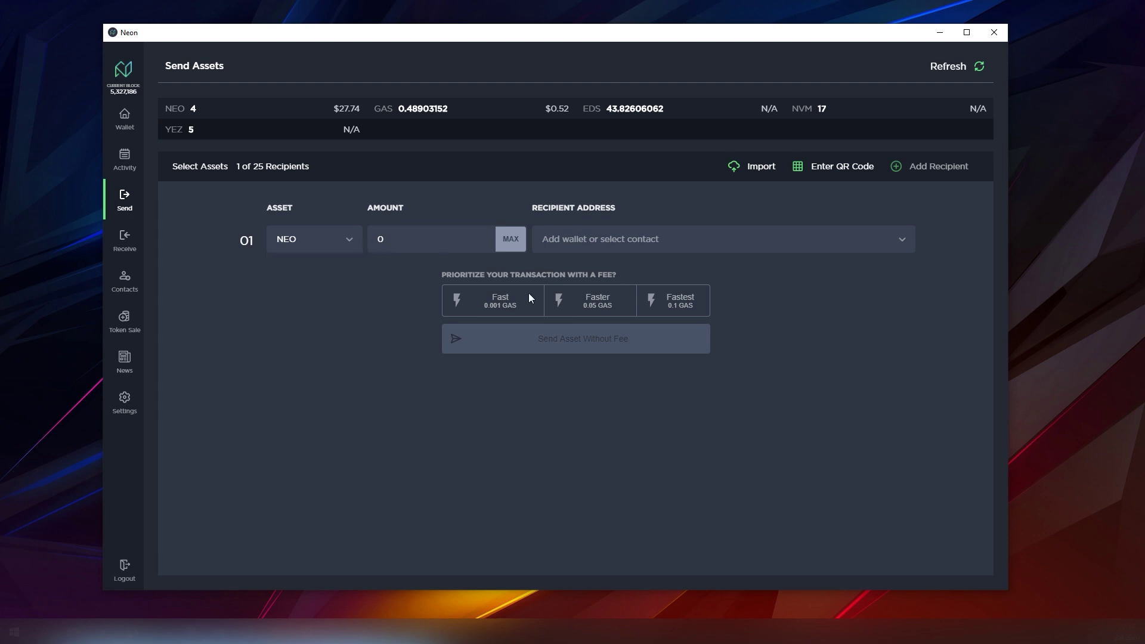
click(510, 239)
click(601, 243)
click(596, 264)
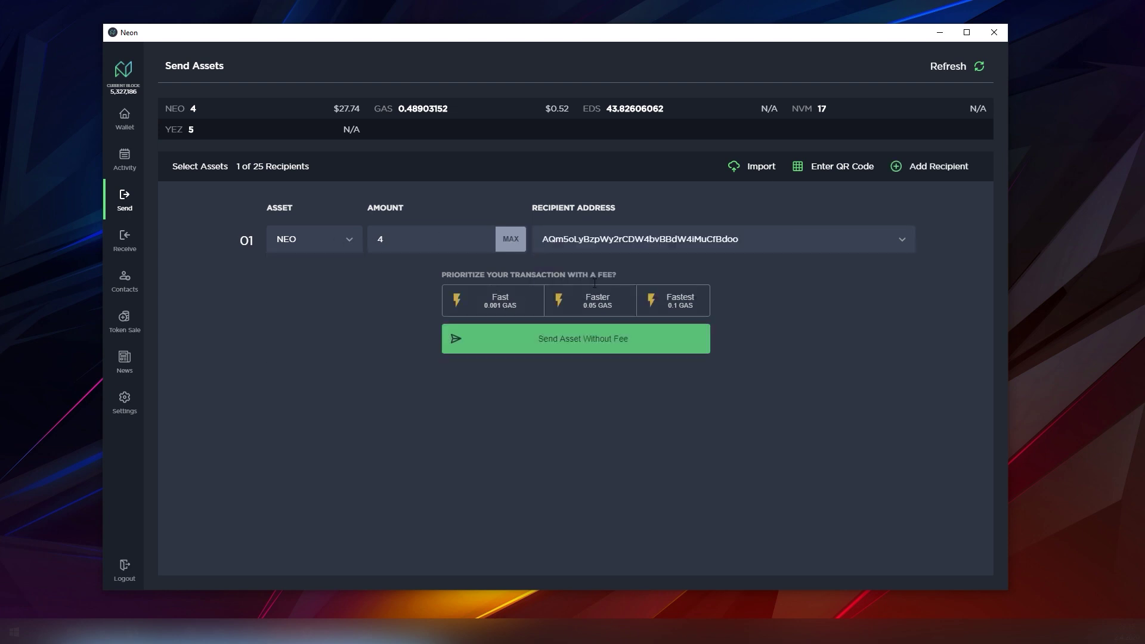
Step: Try the Faster and Fastest fees, settling on the Fast 0.001 GAS priority fee
click(506, 301)
click(571, 309)
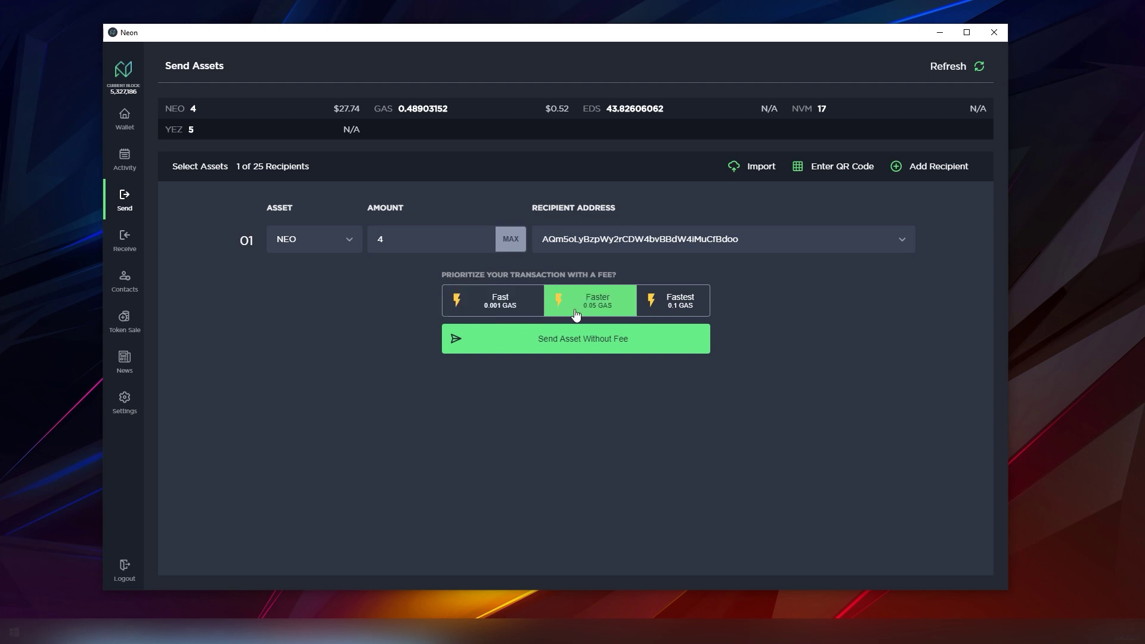
click(659, 307)
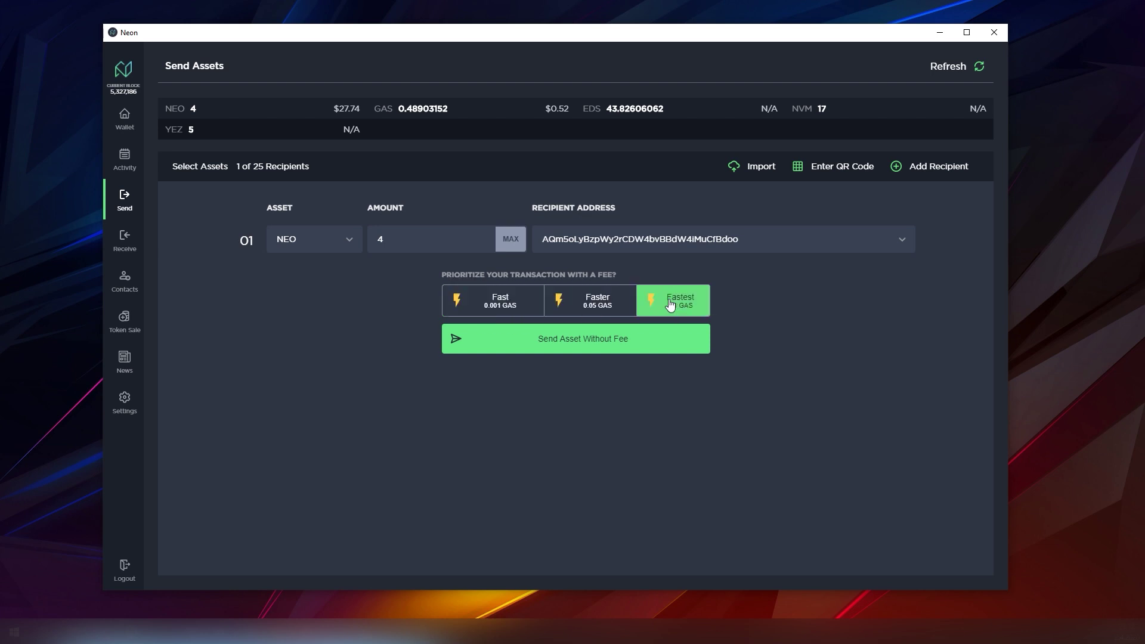
click(603, 307)
click(521, 310)
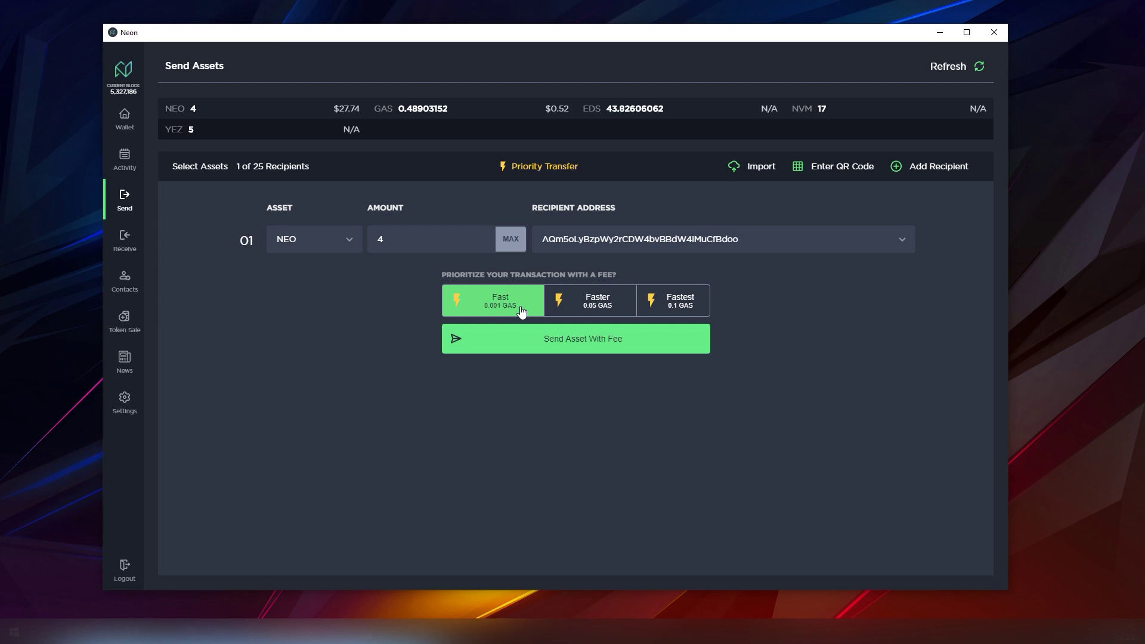
Step: Open and close QR capture, add a second recipient row, then go to Receive Assets
click(829, 169)
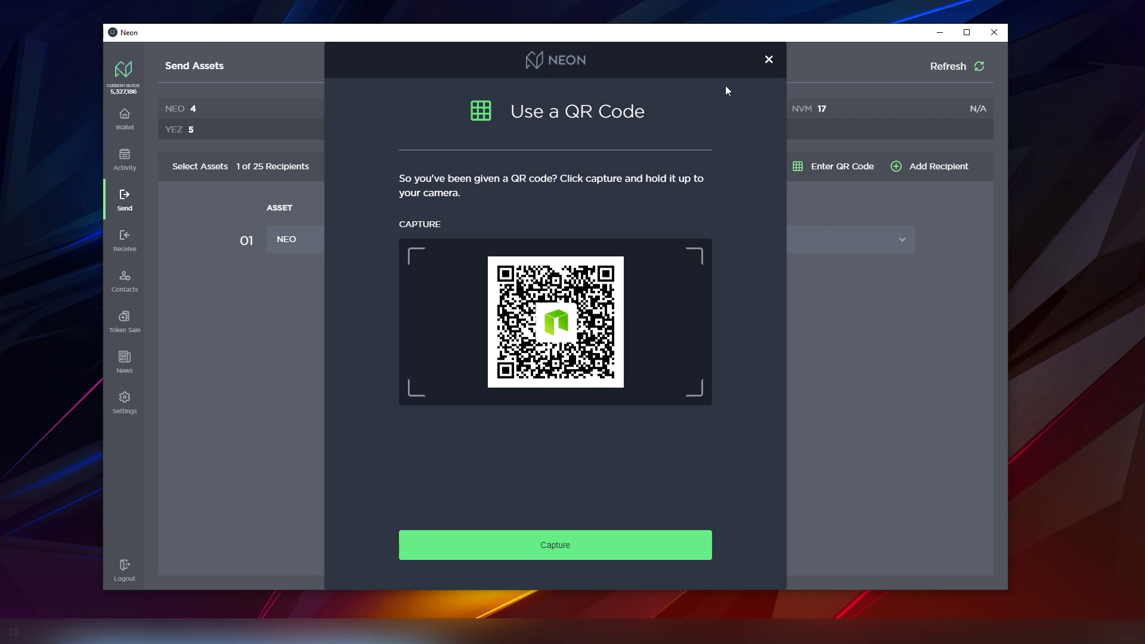
click(768, 60)
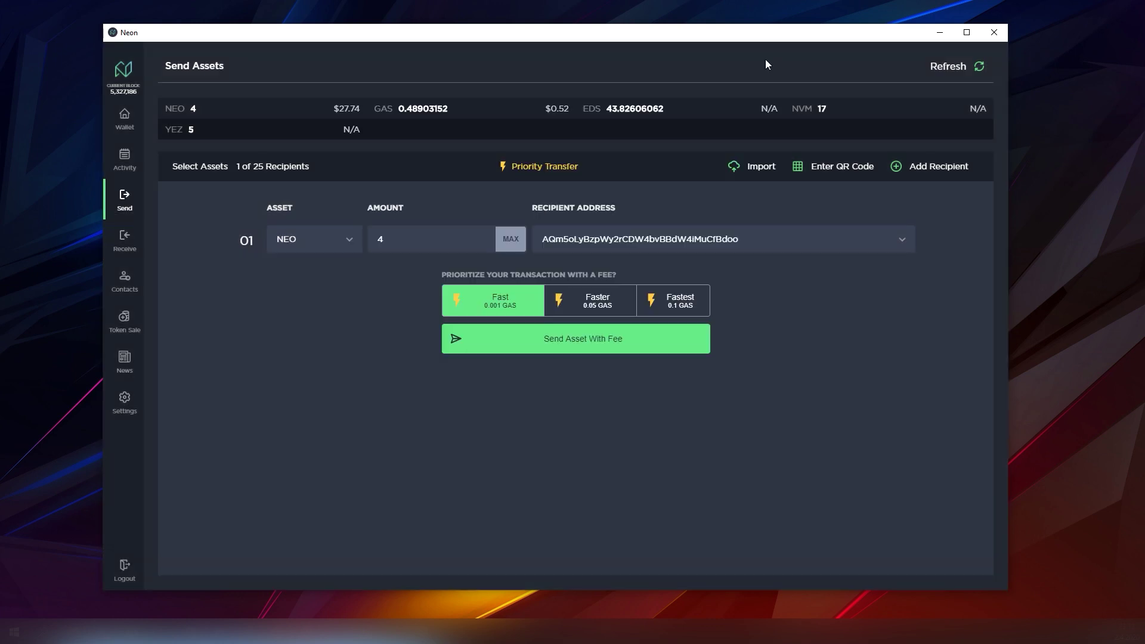
click(897, 166)
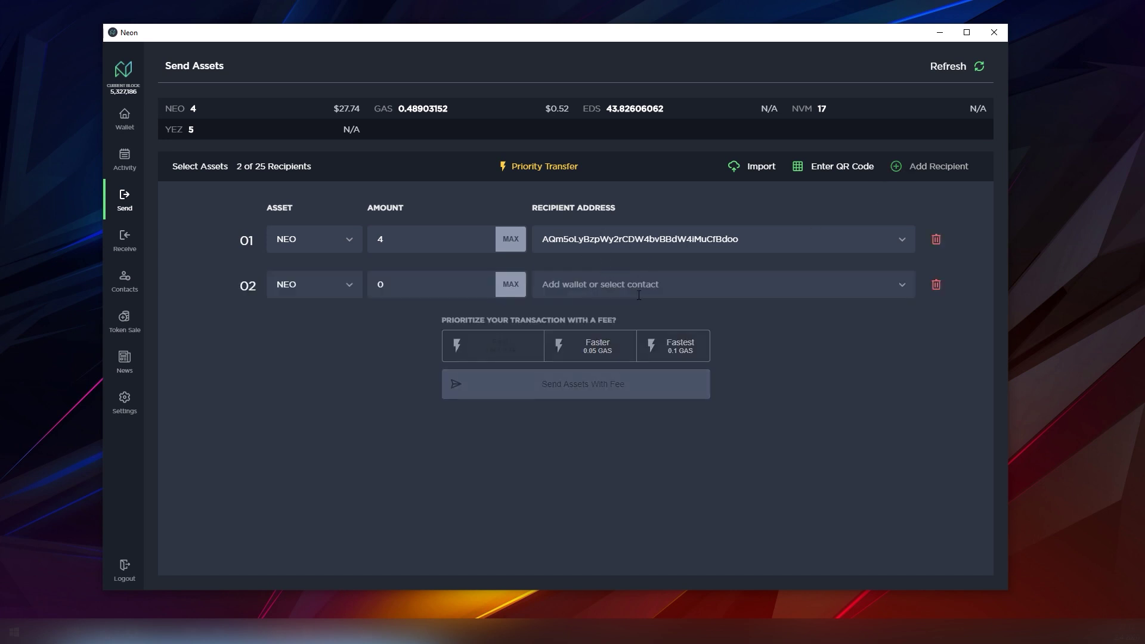
click(127, 241)
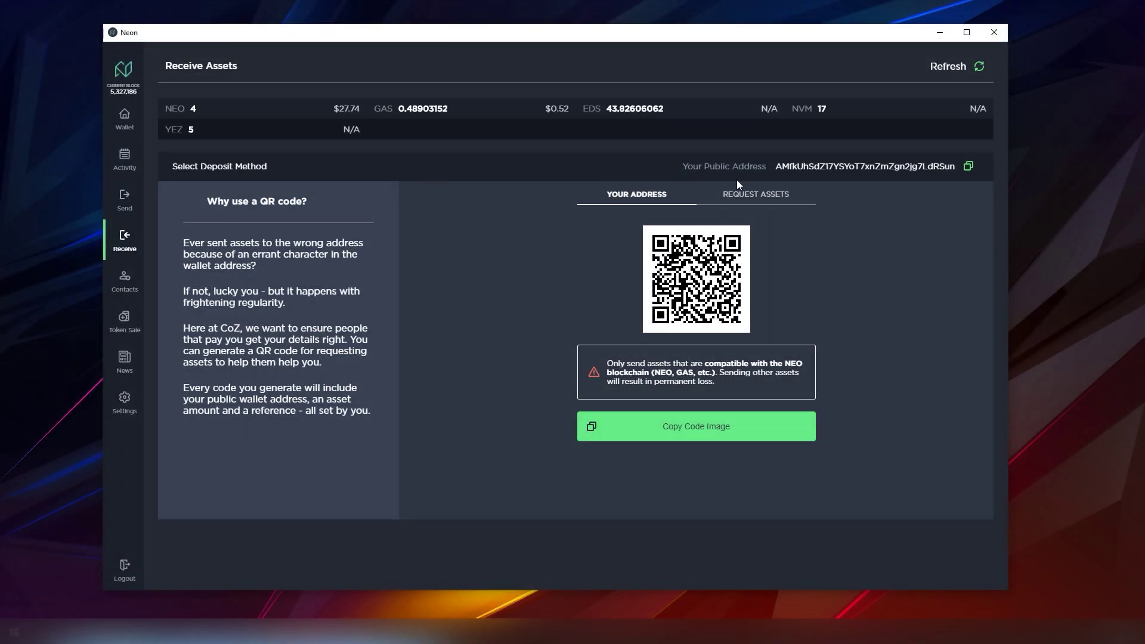
click(748, 195)
click(637, 203)
Step: Look at the asset request form, then return to Send and open and close QR capture
click(748, 194)
click(138, 206)
click(130, 237)
click(124, 200)
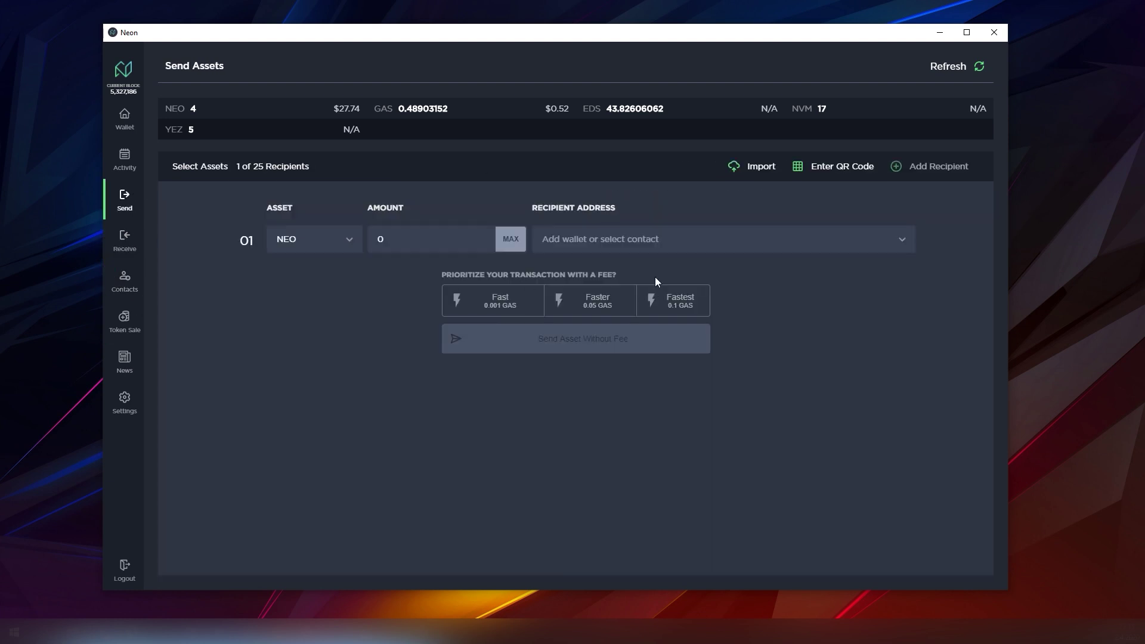
click(842, 166)
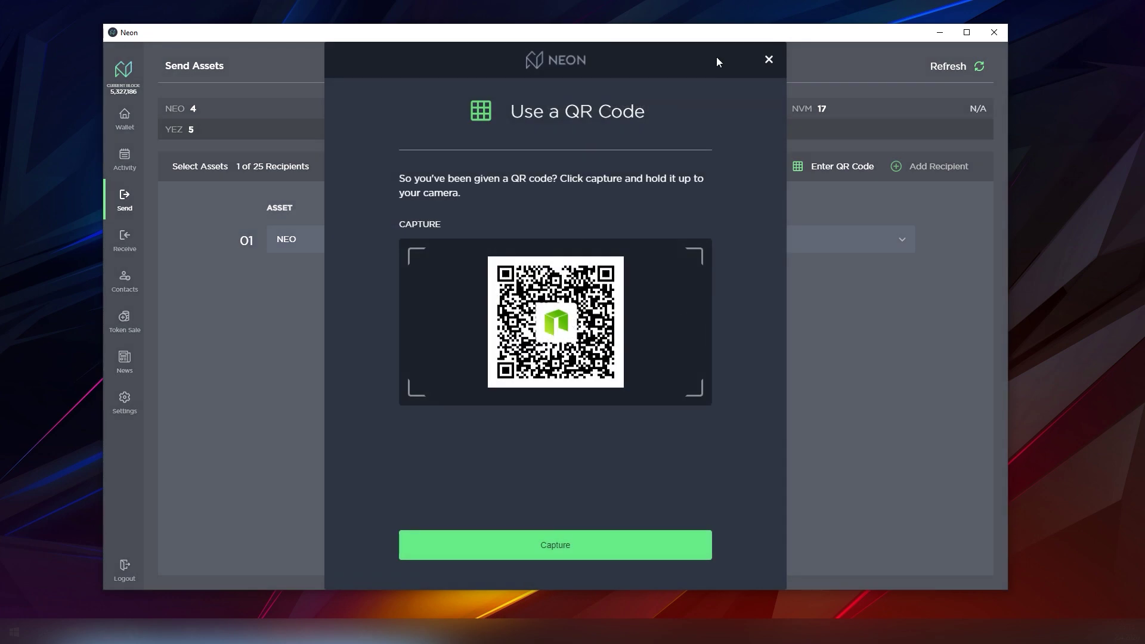
click(768, 61)
Step: View the saved contacts and the Token Sale page, scrolling through it
click(127, 285)
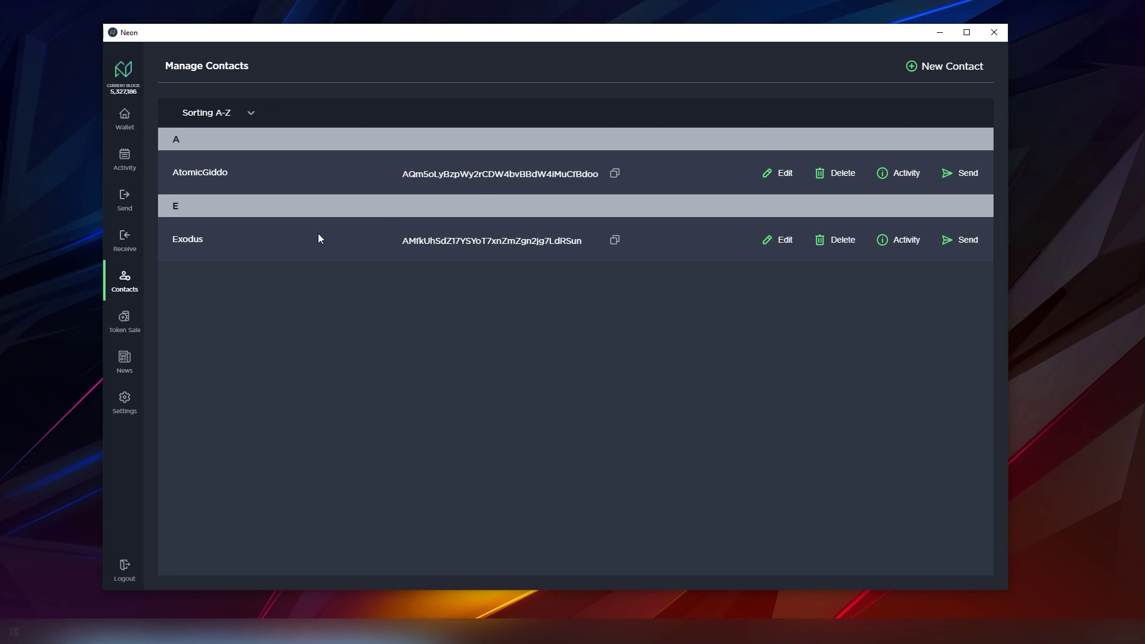
click(125, 321)
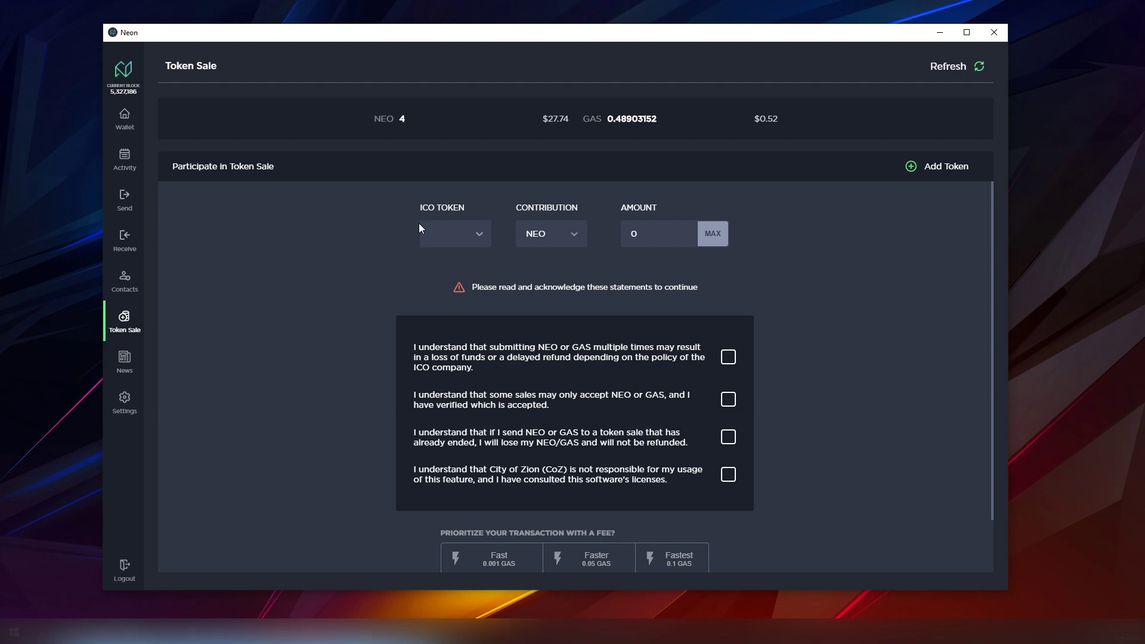
scroll(419, 228, down, 1)
scroll(515, 312, up, 1)
Step: Open News, scroll down to the 2020-03-19 articles, then back to the top
click(126, 360)
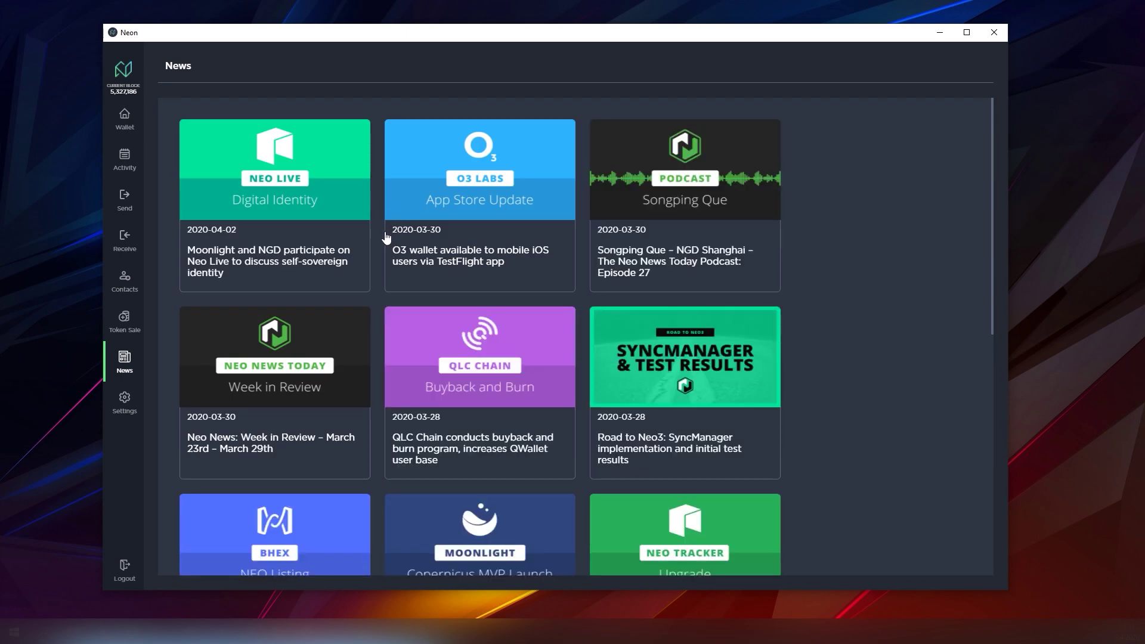
scroll(374, 259, down, 2)
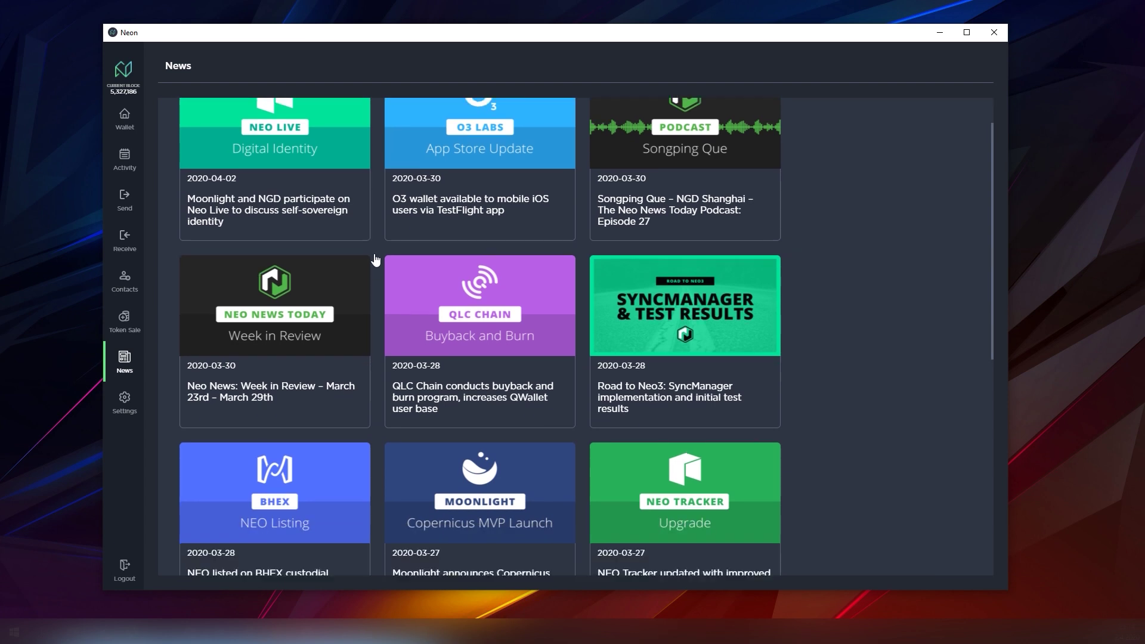
scroll(374, 259, down, 2)
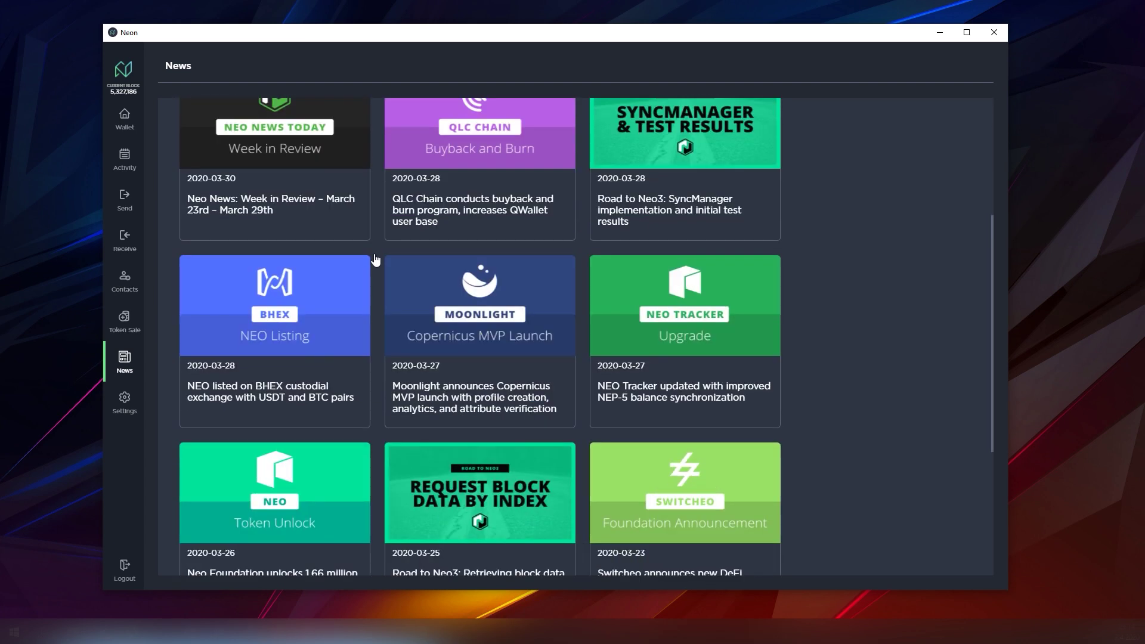
scroll(375, 259, down, 3)
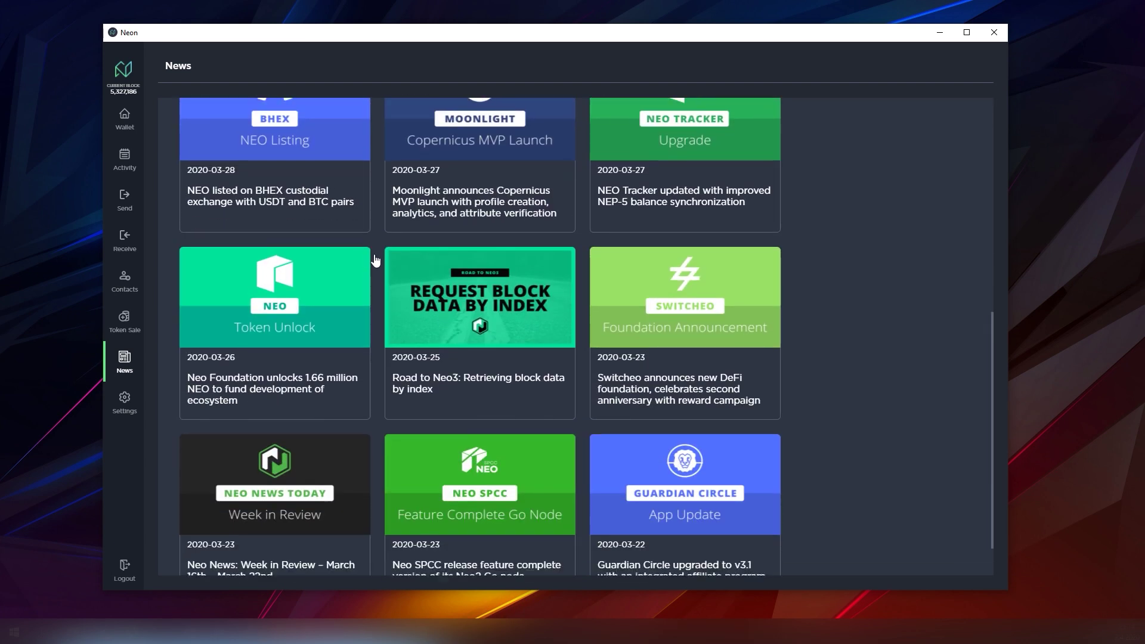
scroll(375, 259, down, 4)
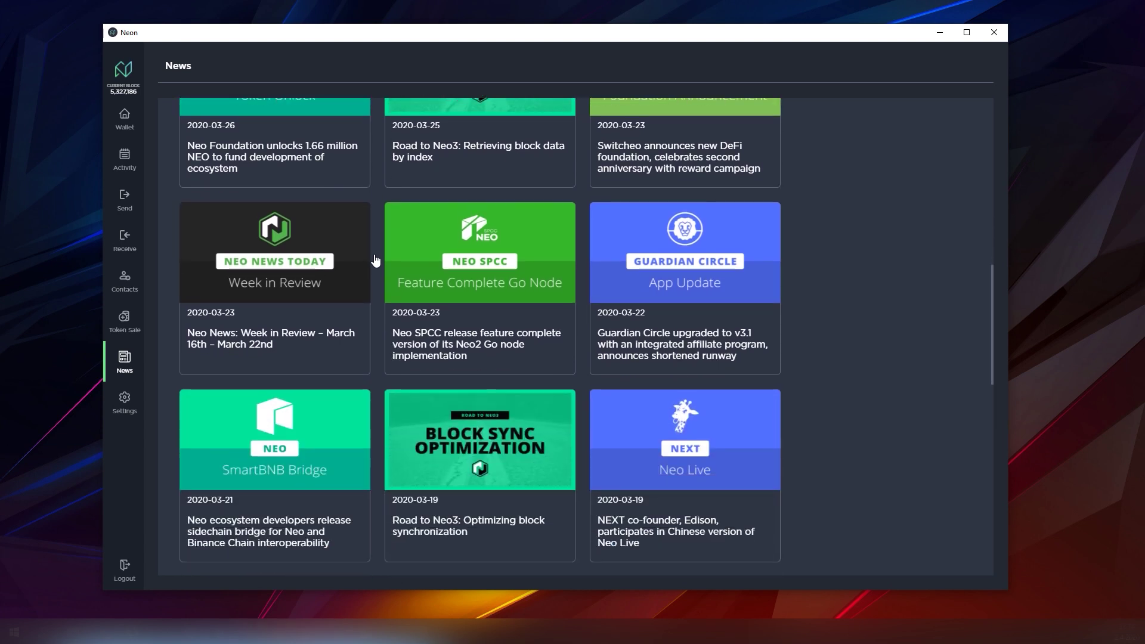
scroll(375, 259, down, 1)
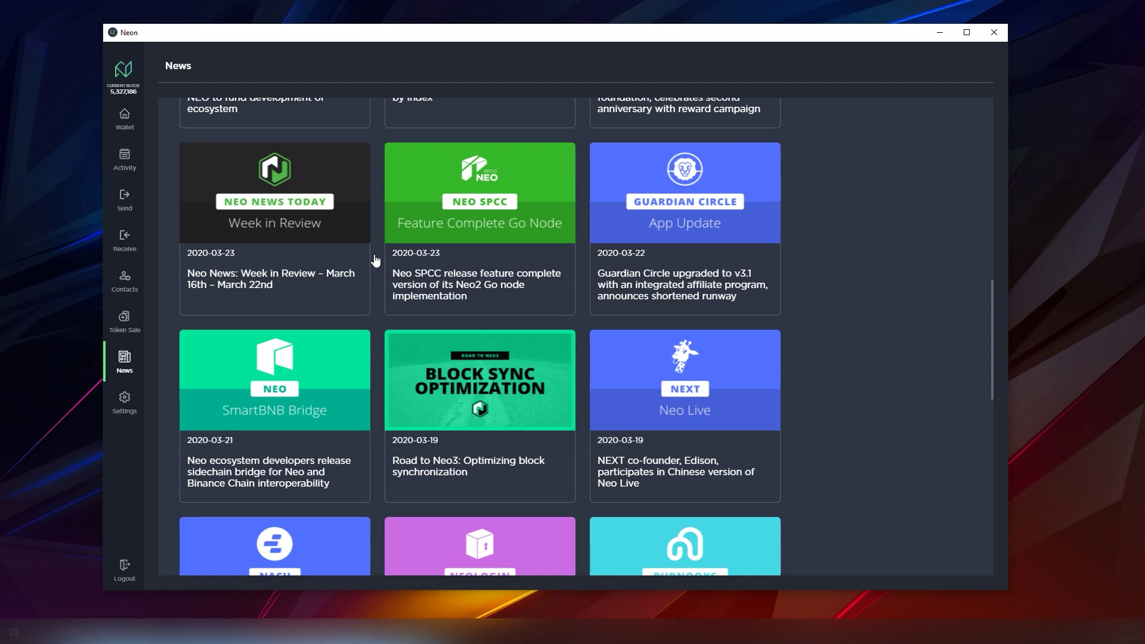
scroll(381, 287, up, 6)
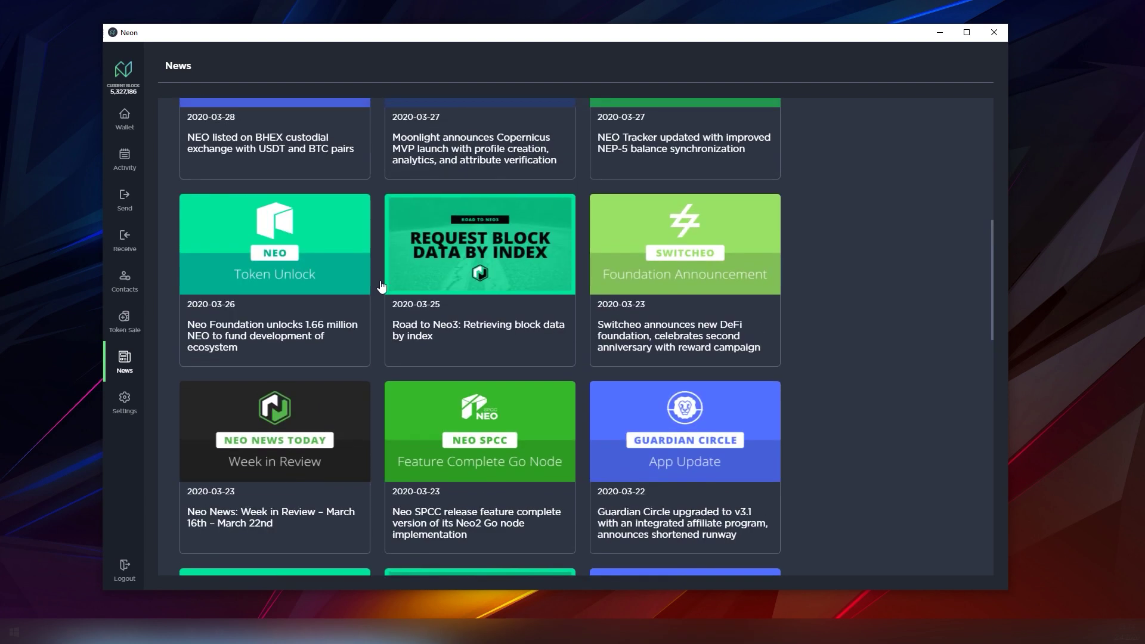
scroll(382, 287, up, 3)
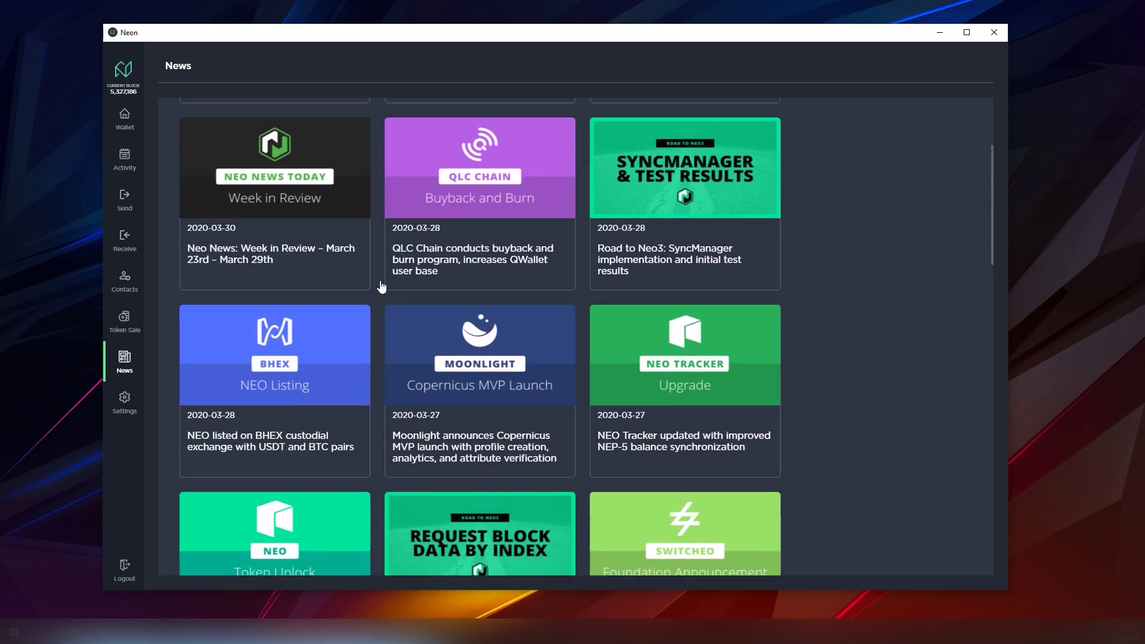
scroll(381, 287, up, 3)
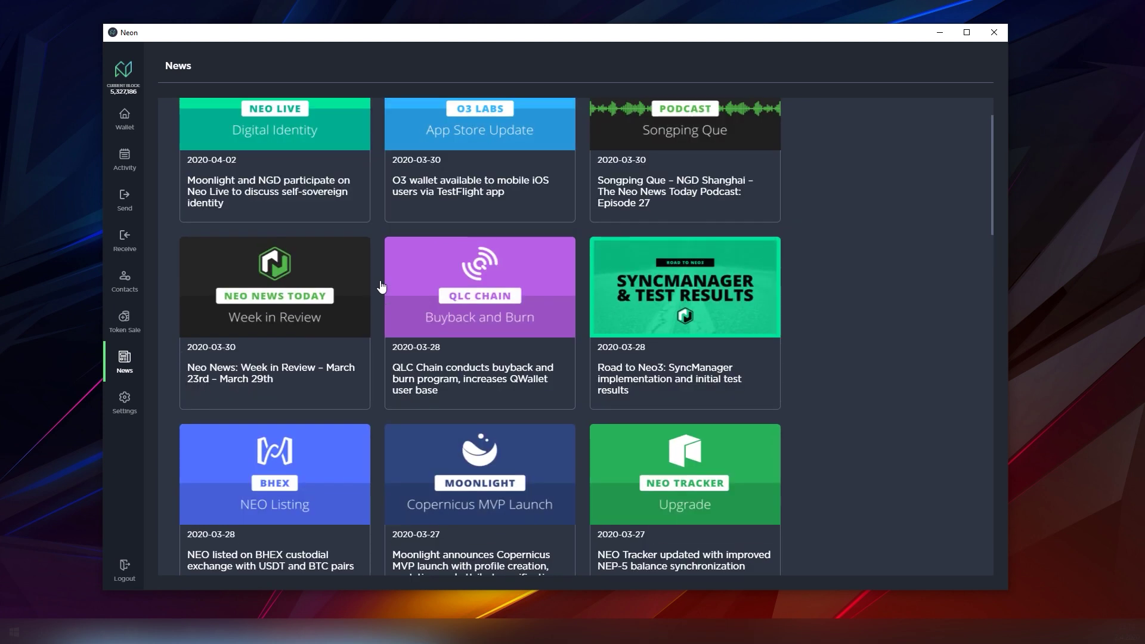
scroll(382, 287, up, 1)
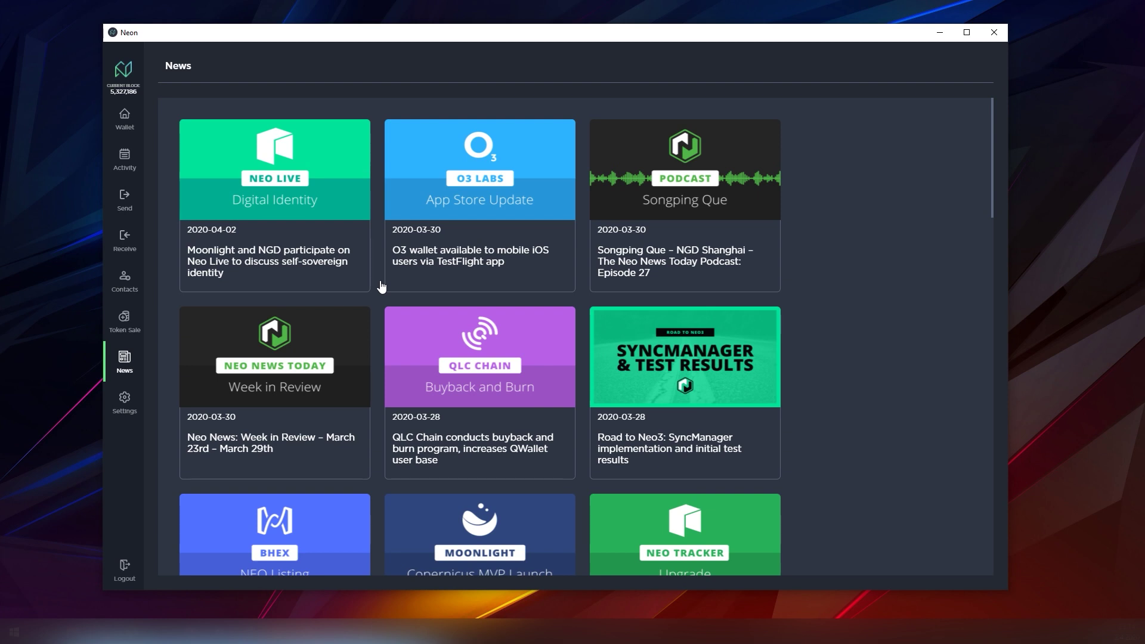
Step: Switch the theme to Light and view the dashboard in it, then return to Settings
click(134, 414)
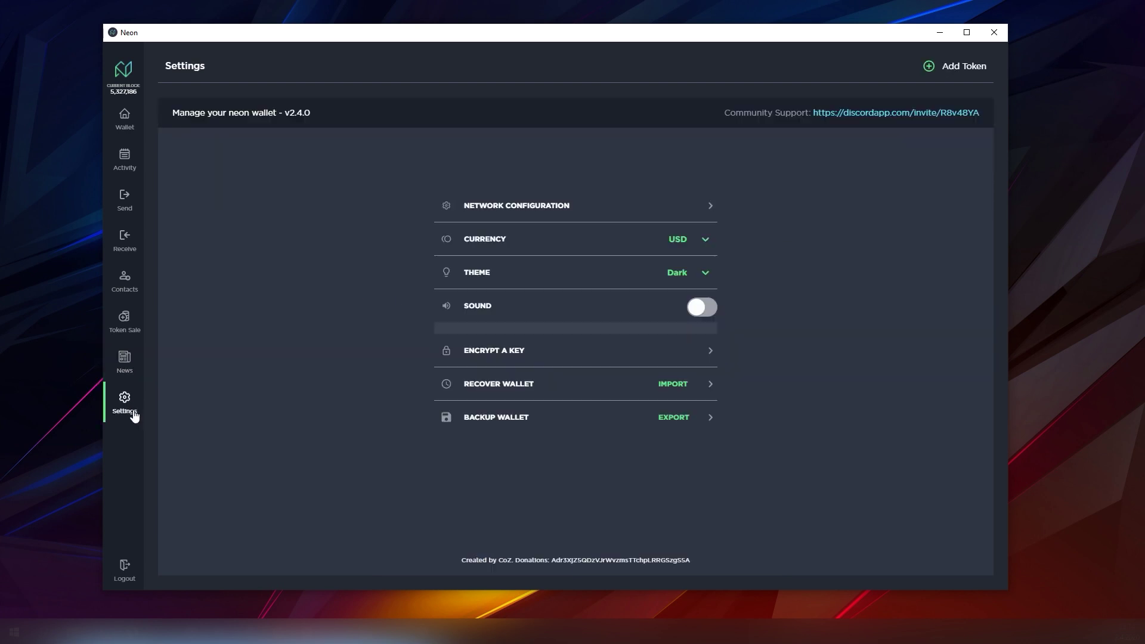
click(706, 275)
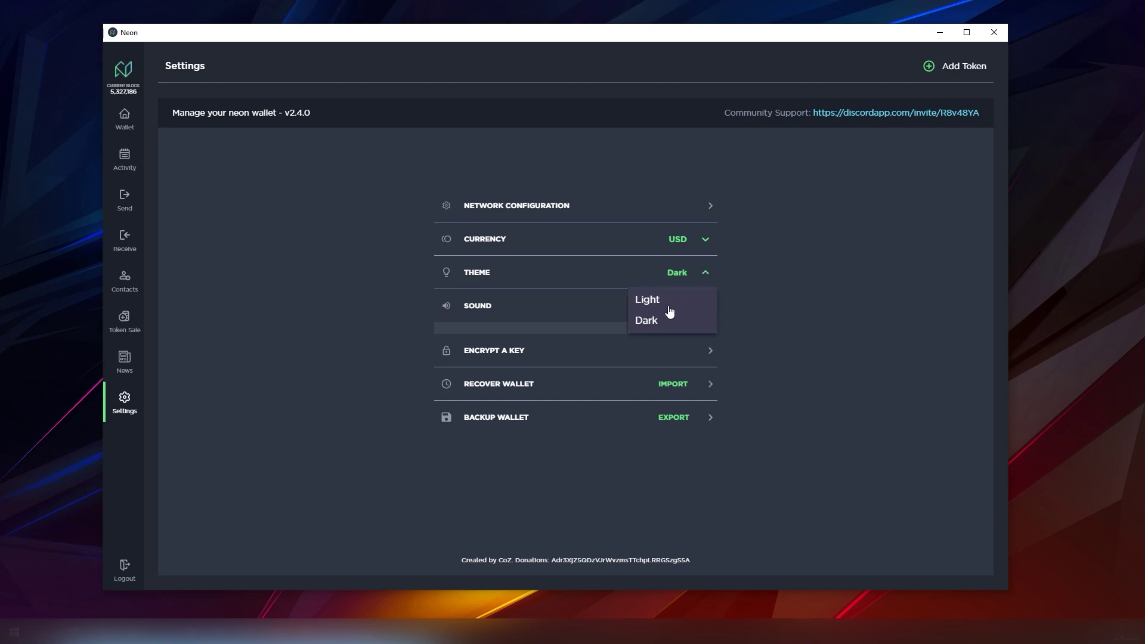
click(670, 304)
click(124, 120)
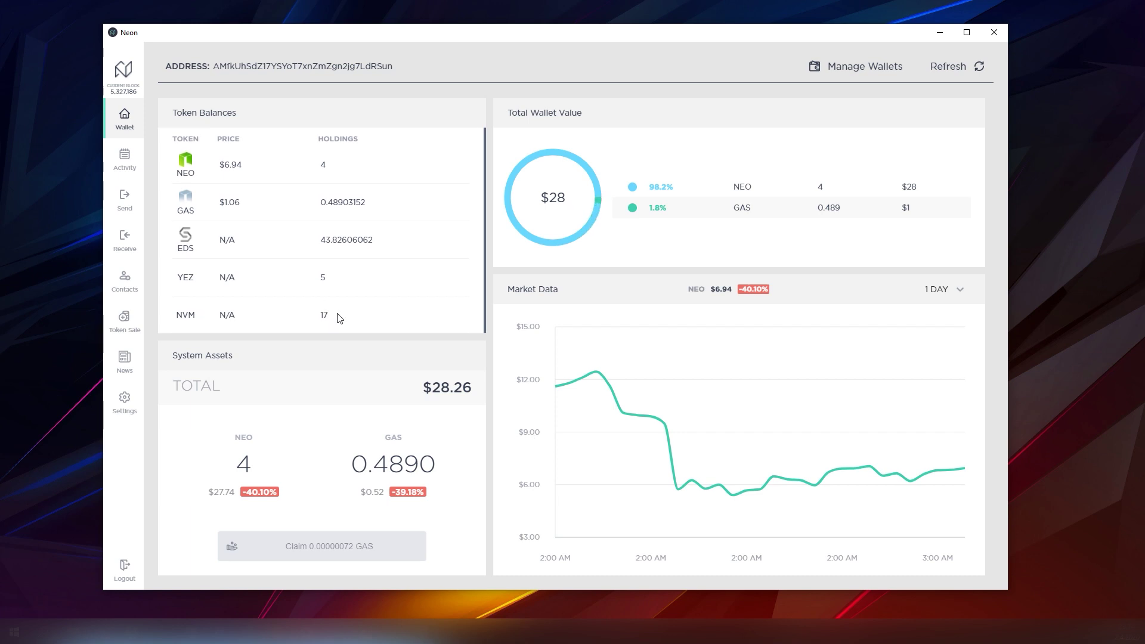
click(125, 399)
Step: Turn Sound on and back off, then restore the Dark theme
click(704, 308)
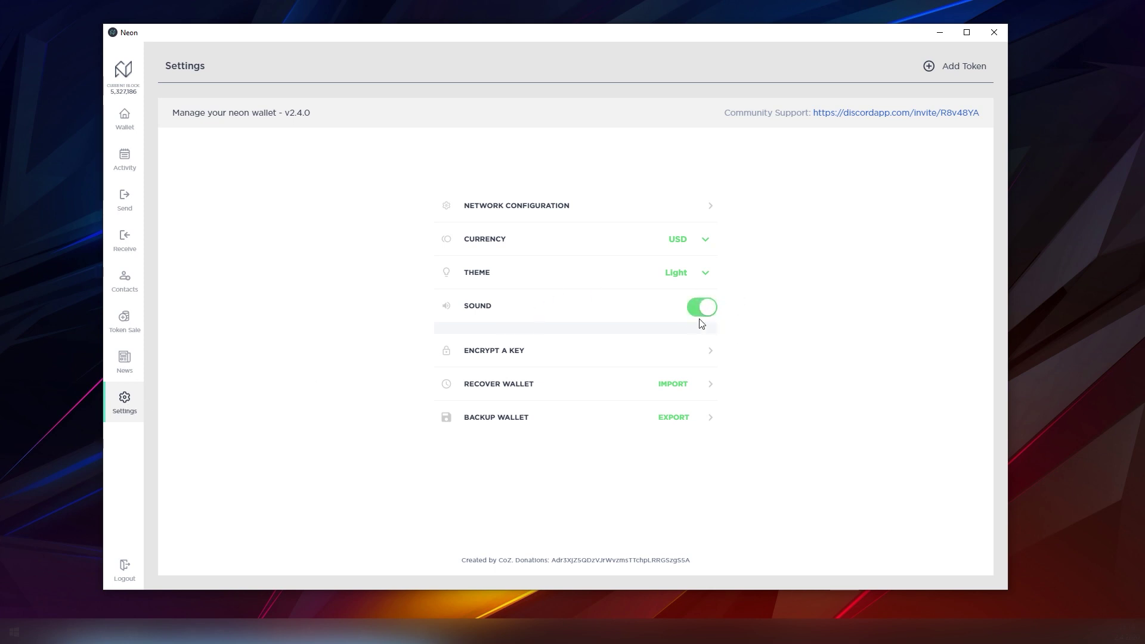
click(696, 309)
click(676, 274)
click(687, 320)
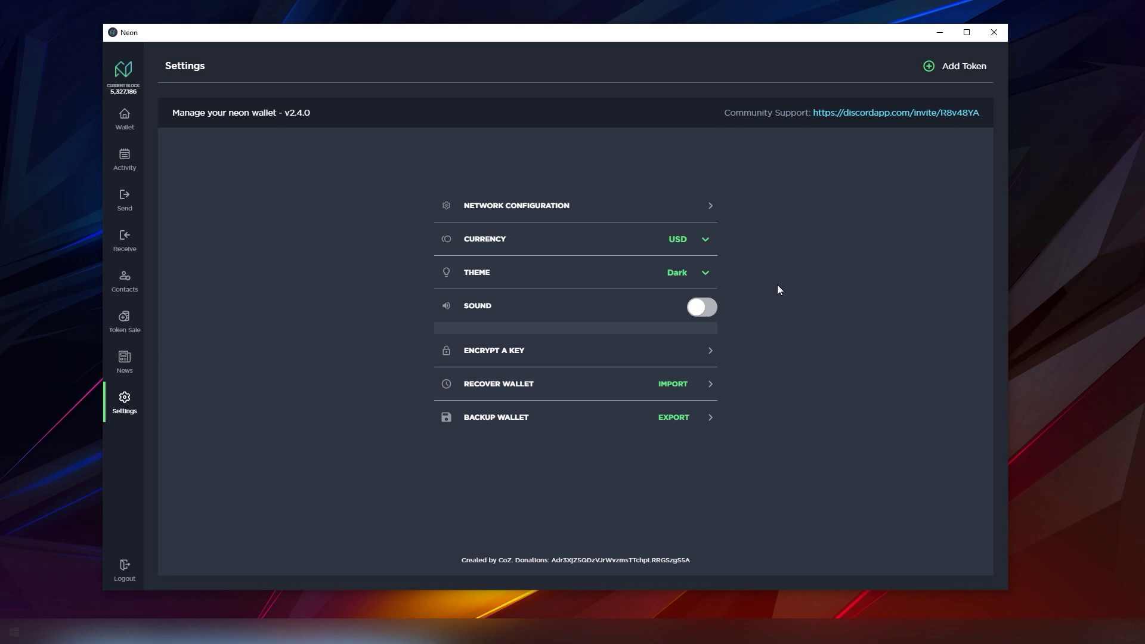
click(603, 215)
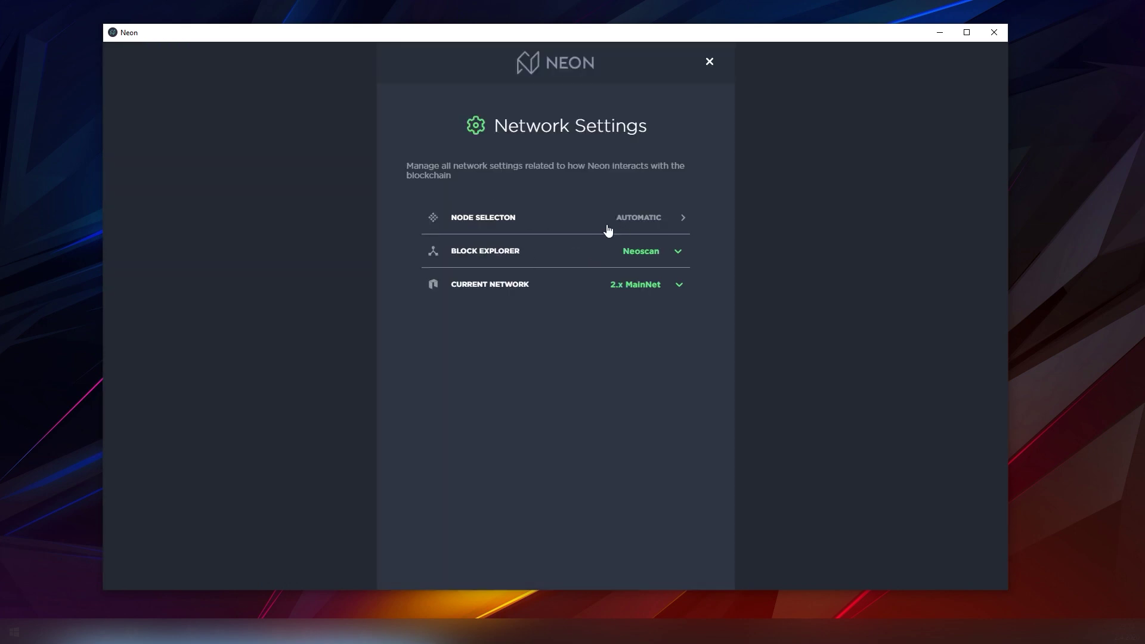
click(678, 259)
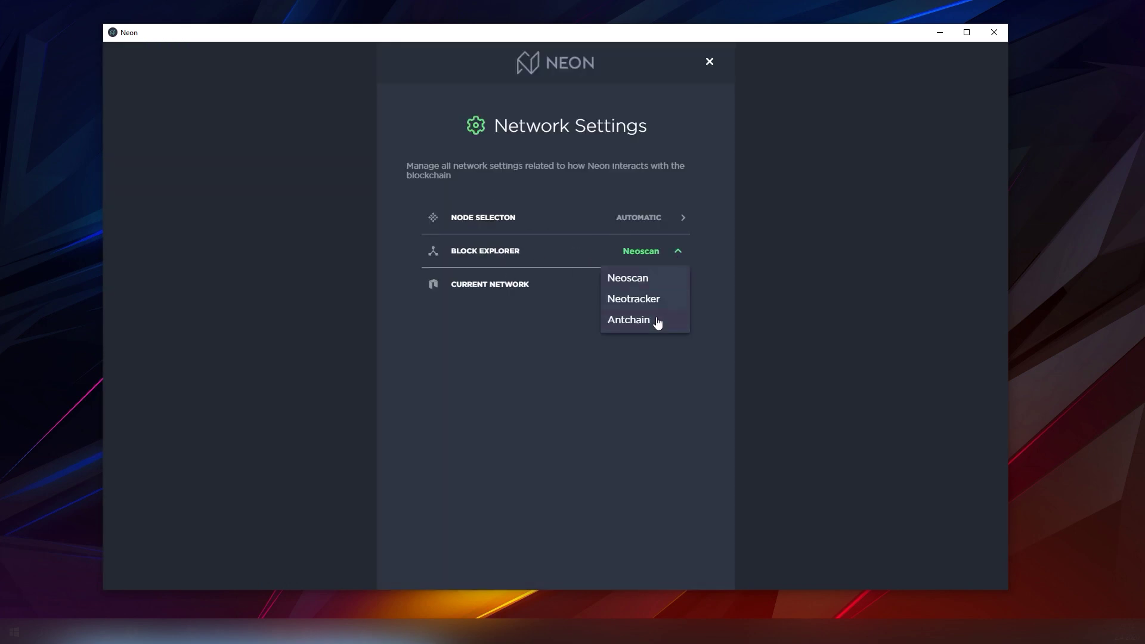
click(677, 259)
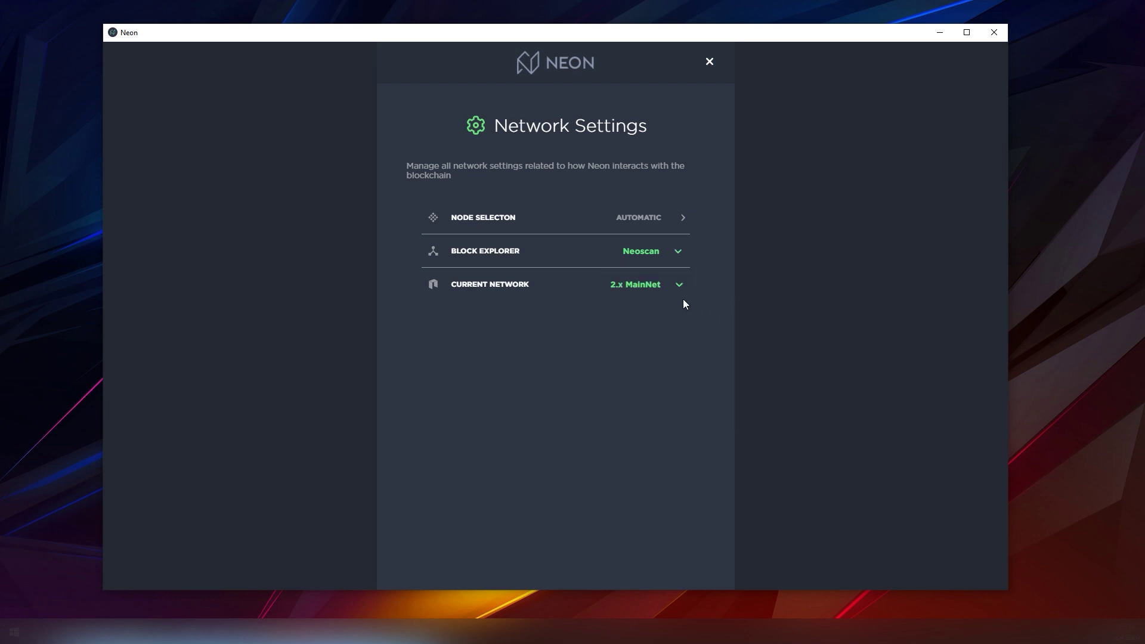
click(678, 287)
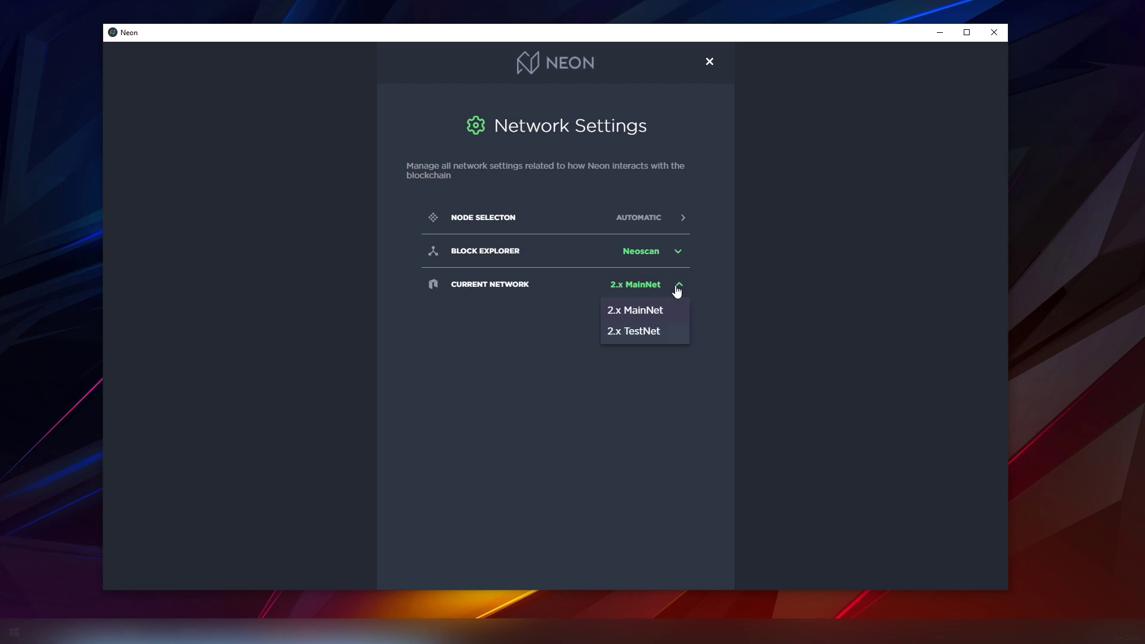
click(715, 287)
click(707, 64)
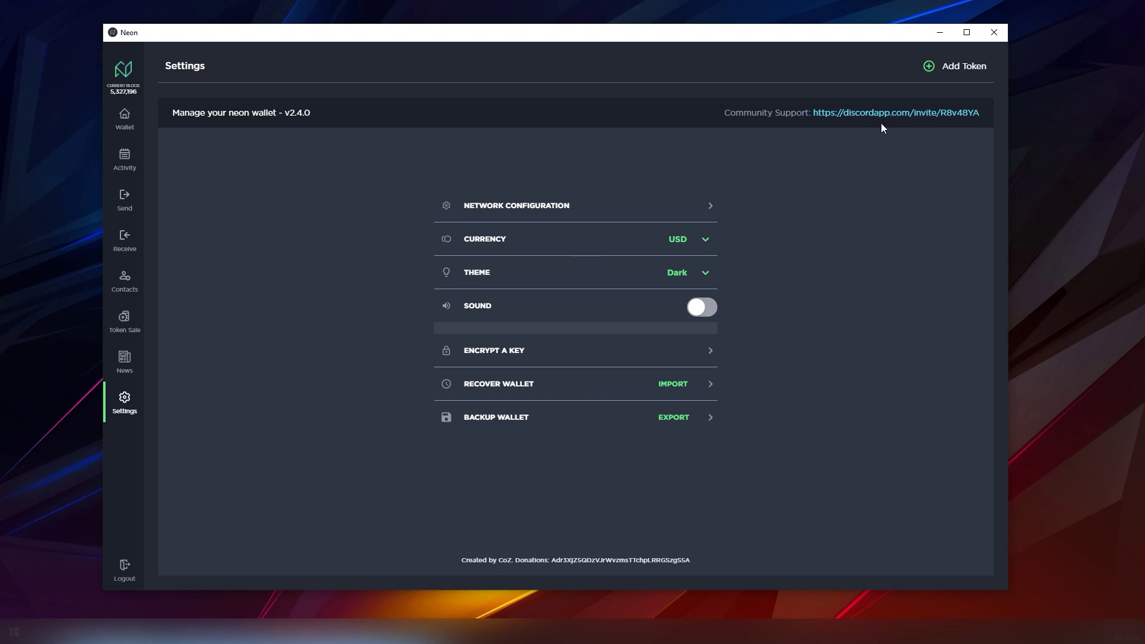
Step: Open Add Token, add a script hash field, and close the dialog without saving
click(934, 69)
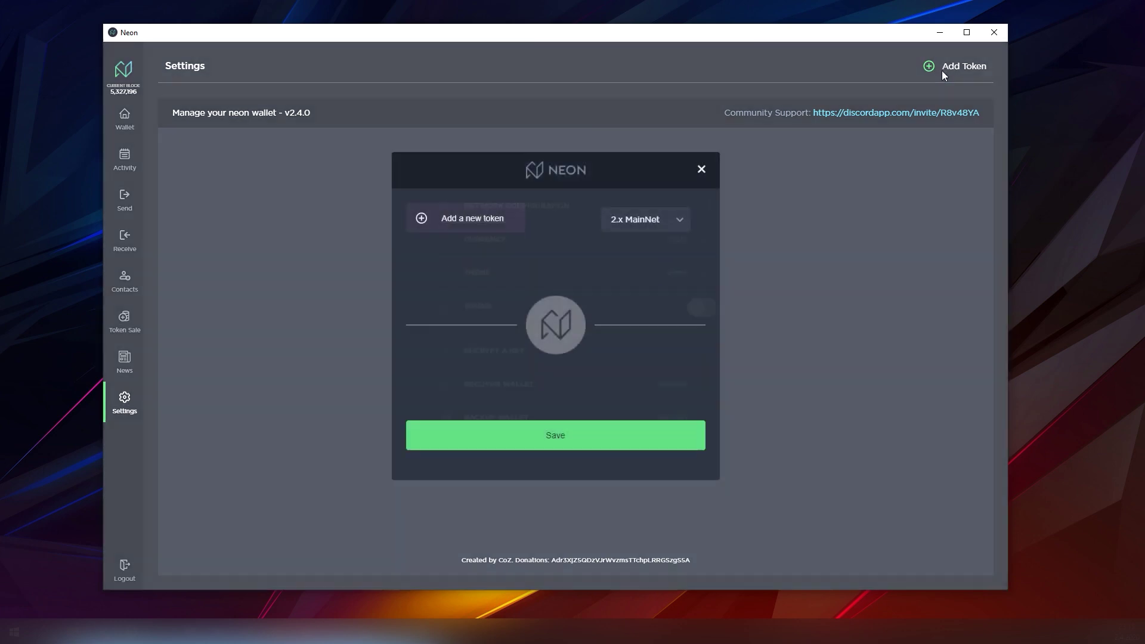
click(495, 225)
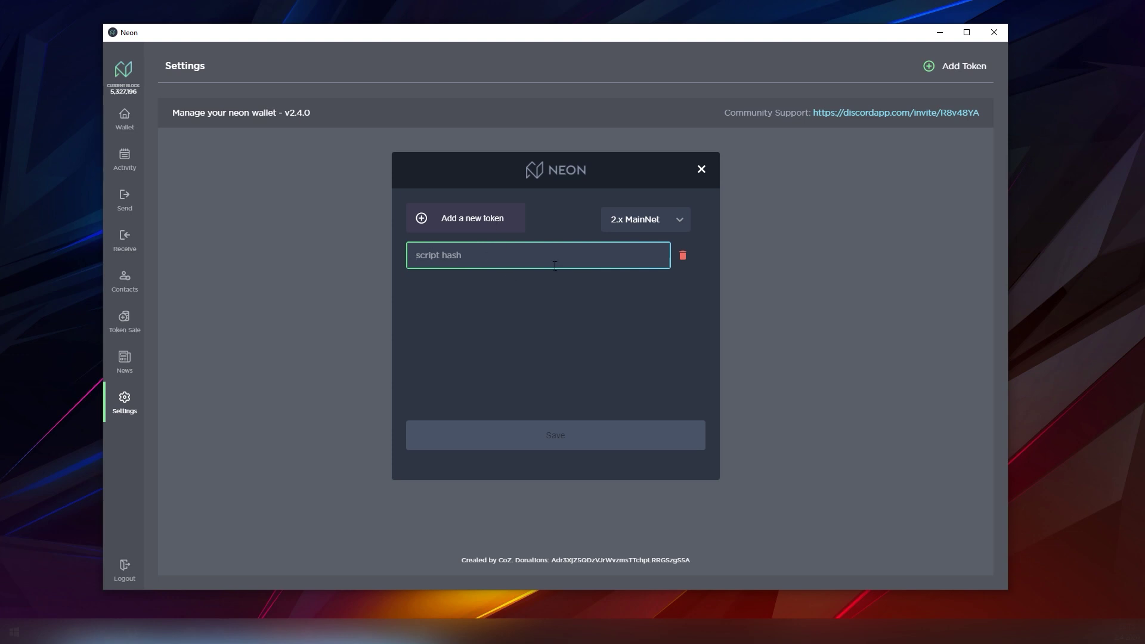
click(704, 176)
Step: Switch to the news feed, then back to the wallet dashboard showing the $28.26 total balance
click(126, 361)
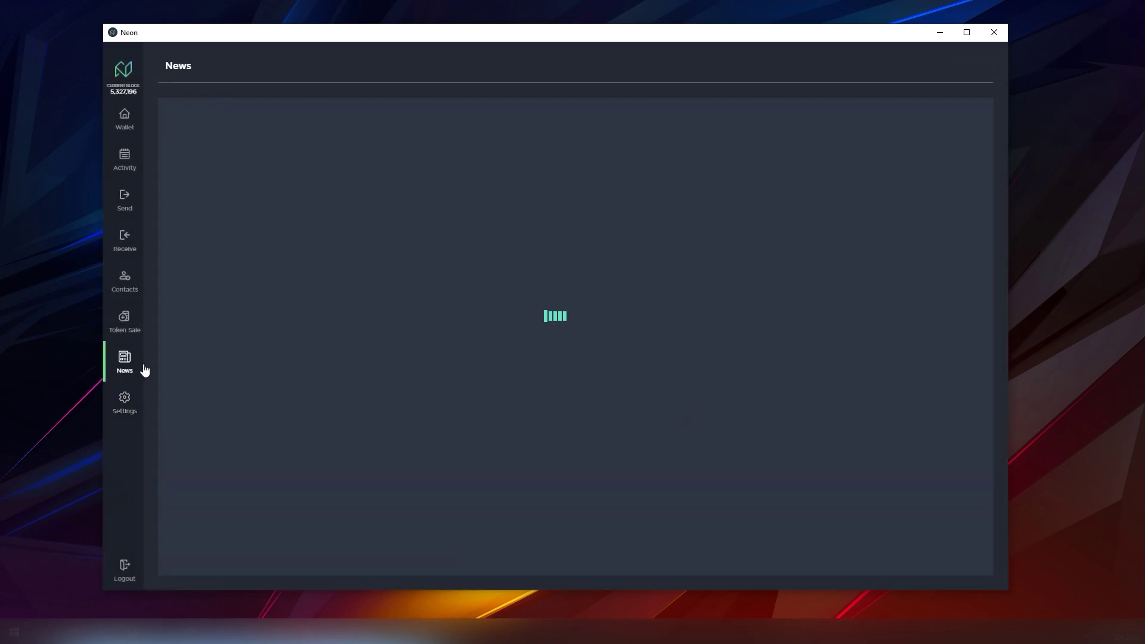
click(130, 118)
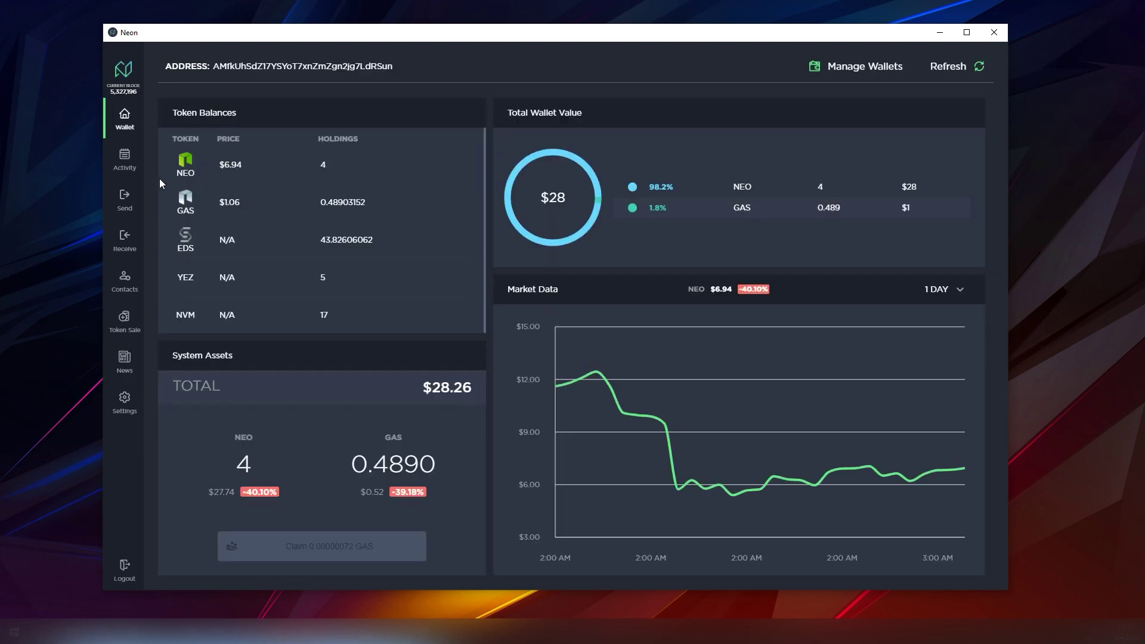